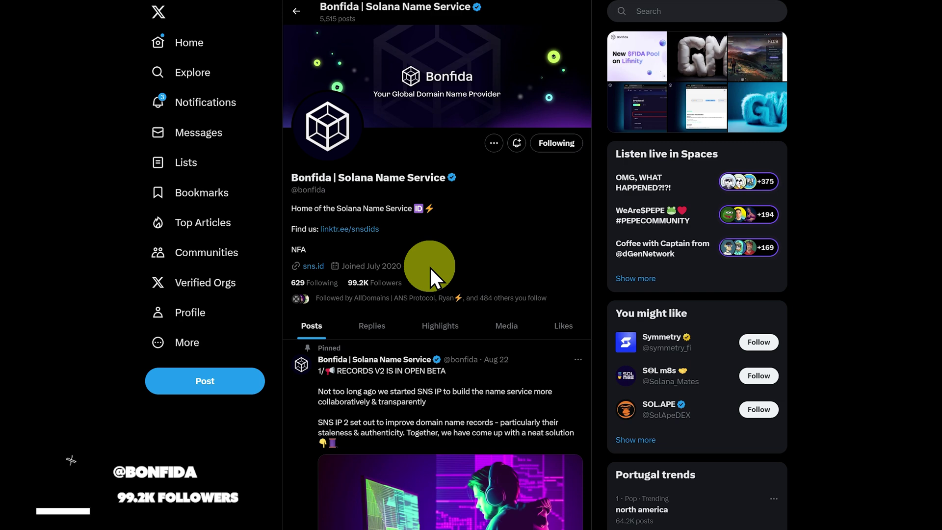
Open sns.id and connect the Phantom wallet to it, approving the connection.
{"action": "left_click", "coordinate": [313, 267]}
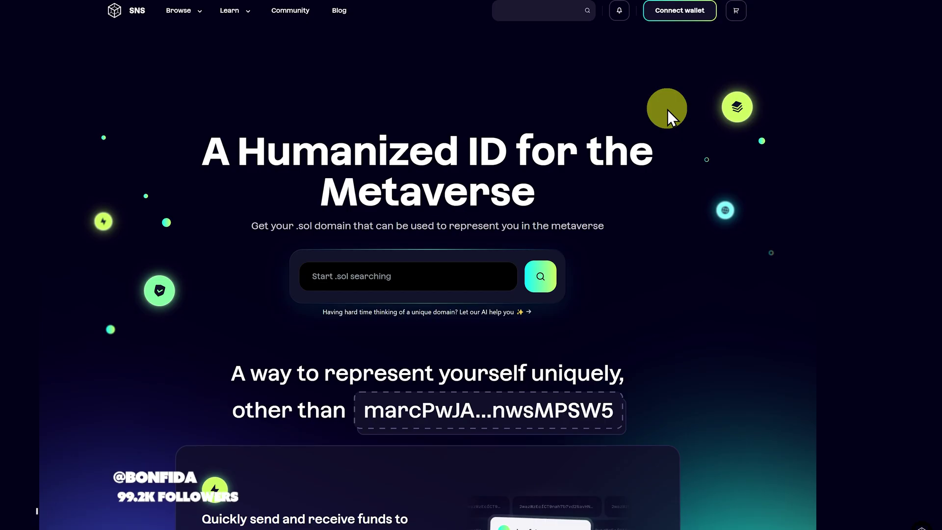
{"action": "left_click", "coordinate": [671, 19]}
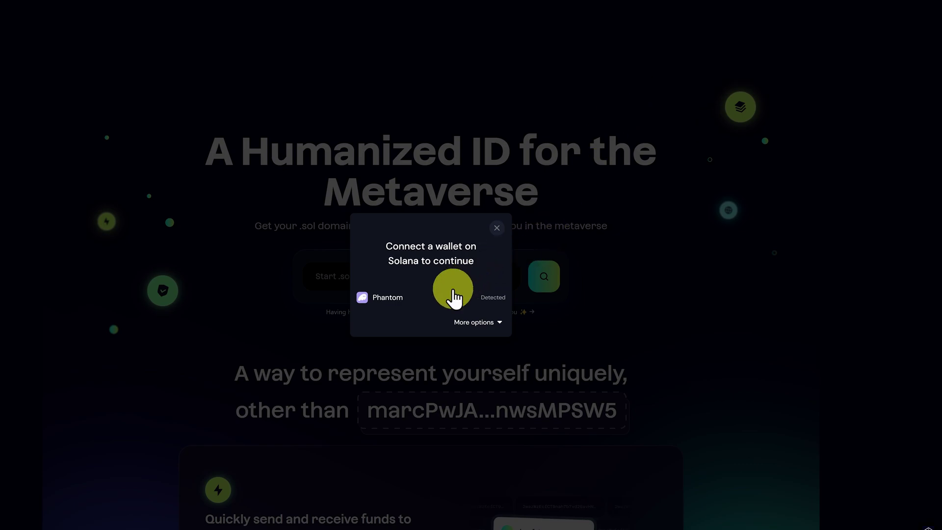
{"action": "left_click", "coordinate": [440, 300]}
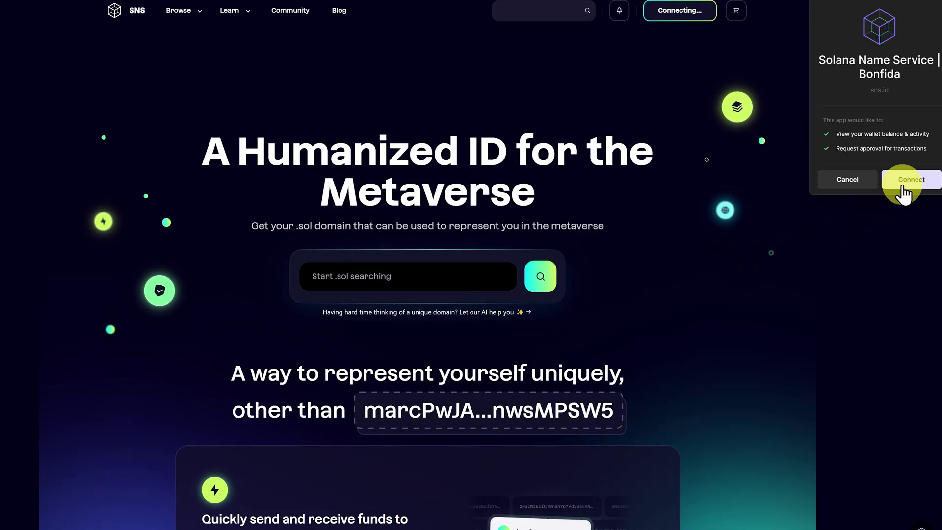
{"action": "left_click", "coordinate": [903, 181]}
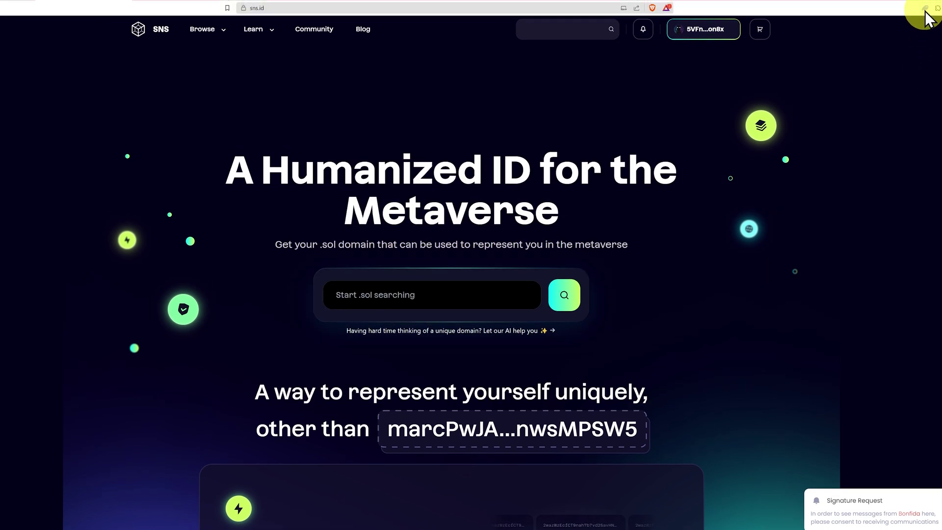
Copy the wallet's own address and paste it as recipient of a USD Coin send.
{"action": "left_click", "coordinate": [925, 10]}
{"action": "left_click", "coordinate": [887, 7]}
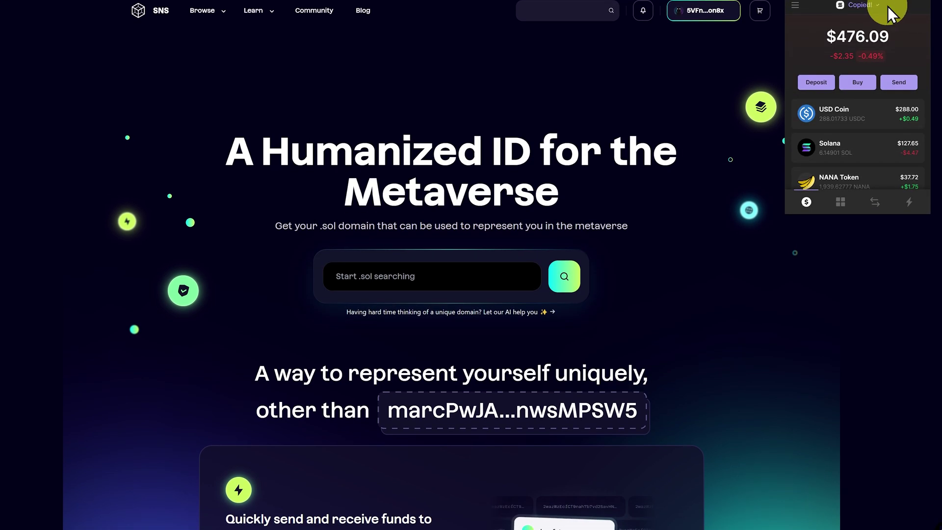
{"action": "left_click", "coordinate": [893, 82]}
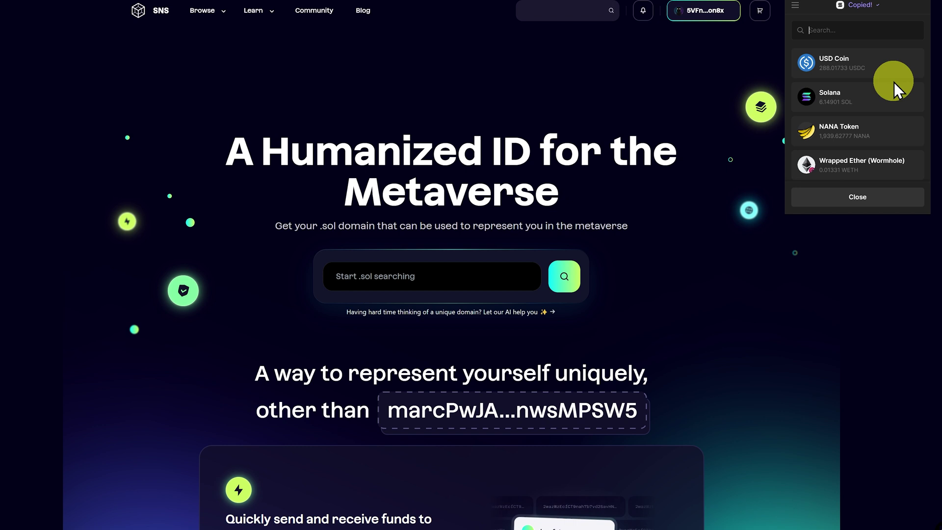
{"action": "left_click", "coordinate": [892, 71]}
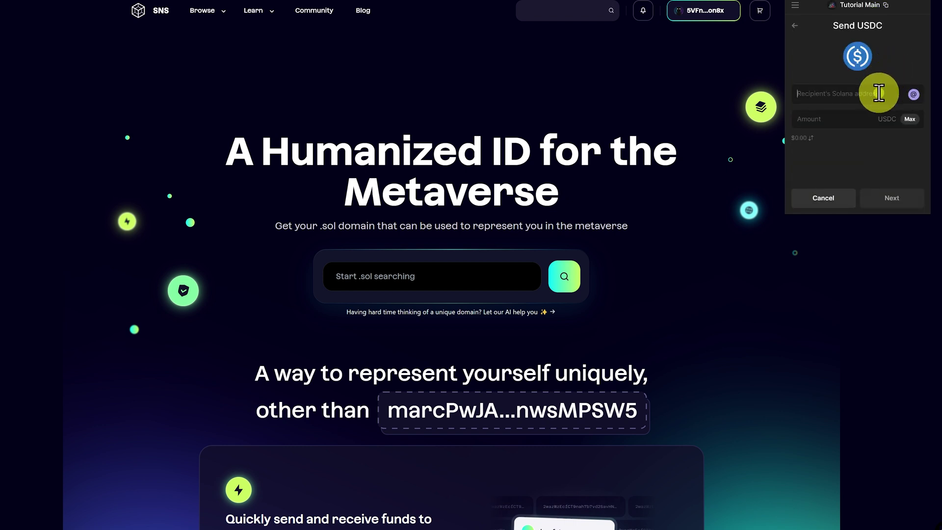
{"action": "left_click", "coordinate": [879, 93]}
{"action": "type", "text": "5VFnYunNukt3xL3TkJaobUanHt3bLbeZeJcQ1tZvon8x"}
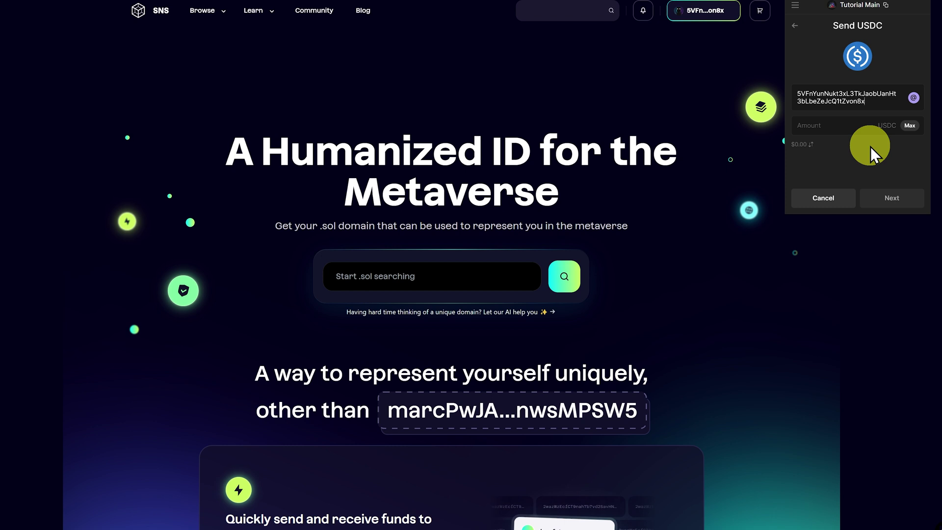
Cancel the USDC send and search .sol names 'school' and 'sebmonty'.
{"action": "left_click", "coordinate": [844, 198]}
{"action": "left_click", "coordinate": [469, 283]}
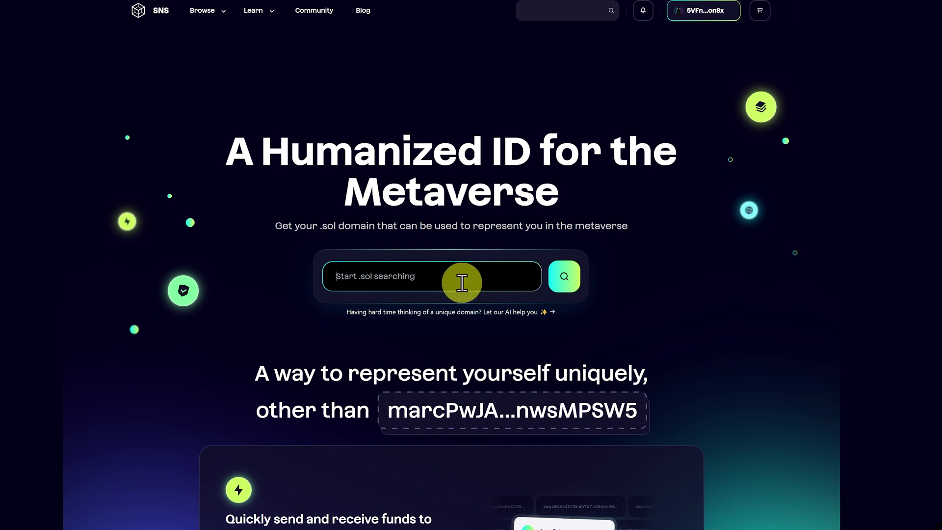
{"action": "type", "text": "school"}
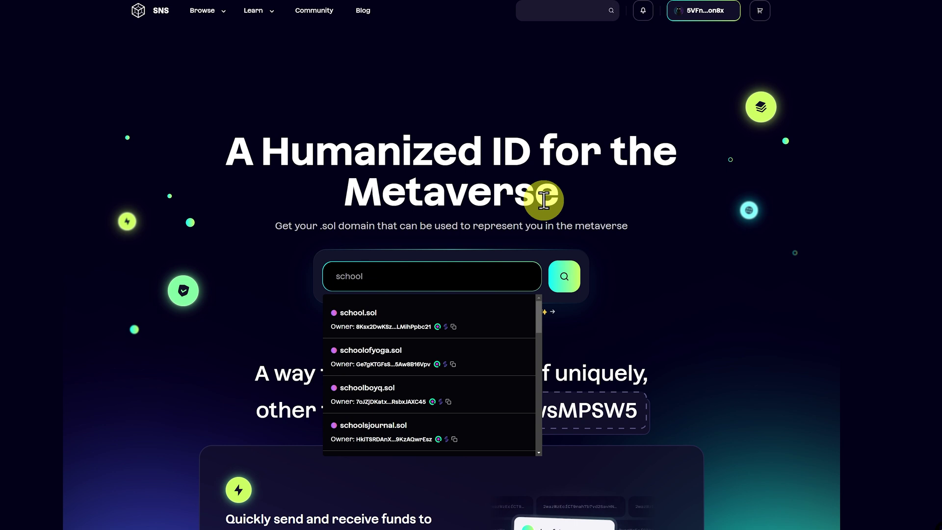
{"action": "key", "text": "ctrl+a"}
{"action": "type", "text": "sebmonty"}
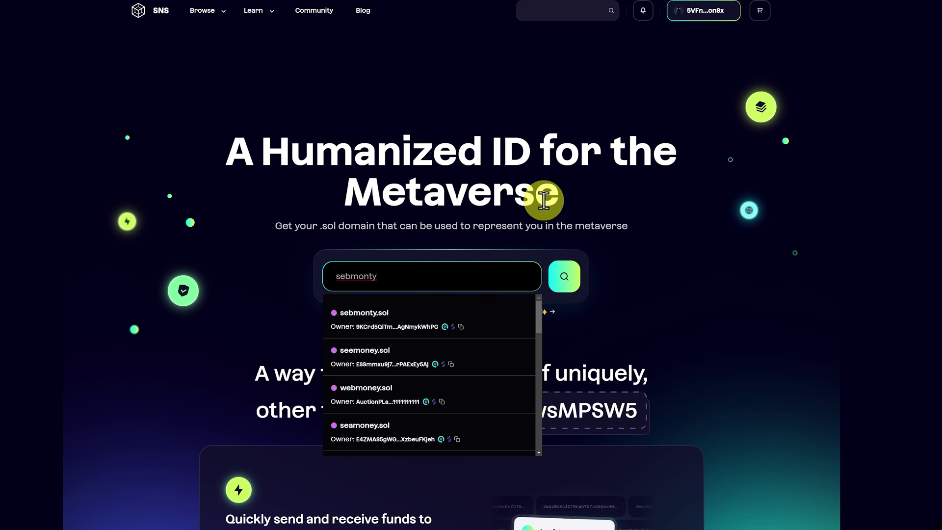
Search 'firetruck' and 'bobsflowers', then enter 'solanaschool' in the domain search.
{"action": "key", "text": "ctrl+a"}
{"action": "key", "text": "BackSpace"}
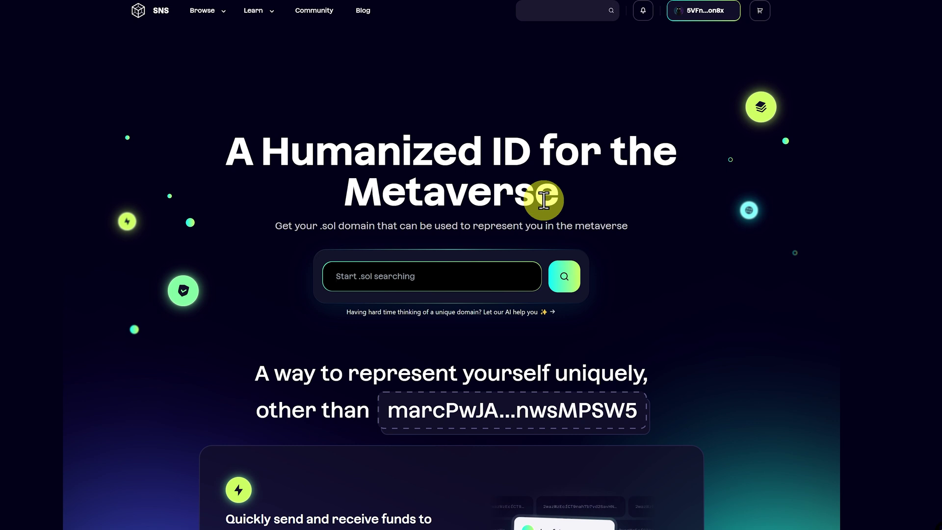
{"action": "type", "text": "firetruck"}
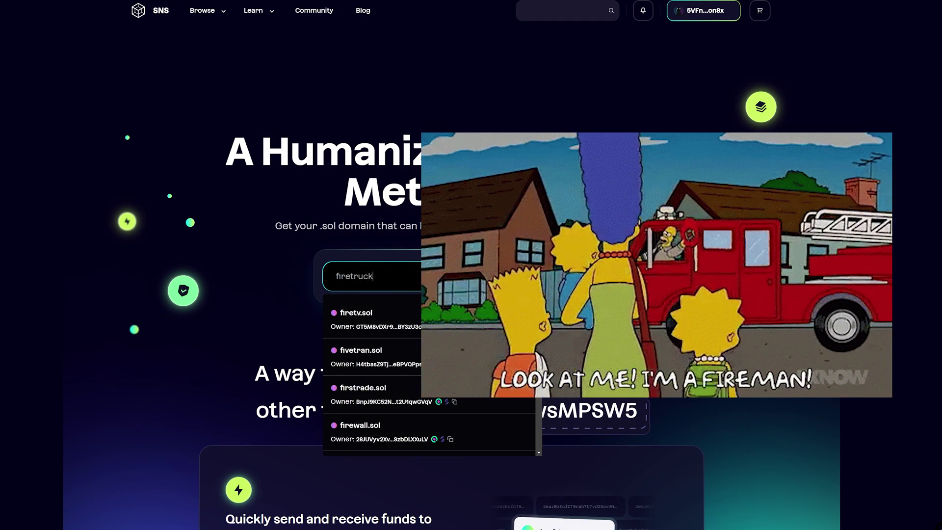
{"action": "left_click", "coordinate": [543, 199]}
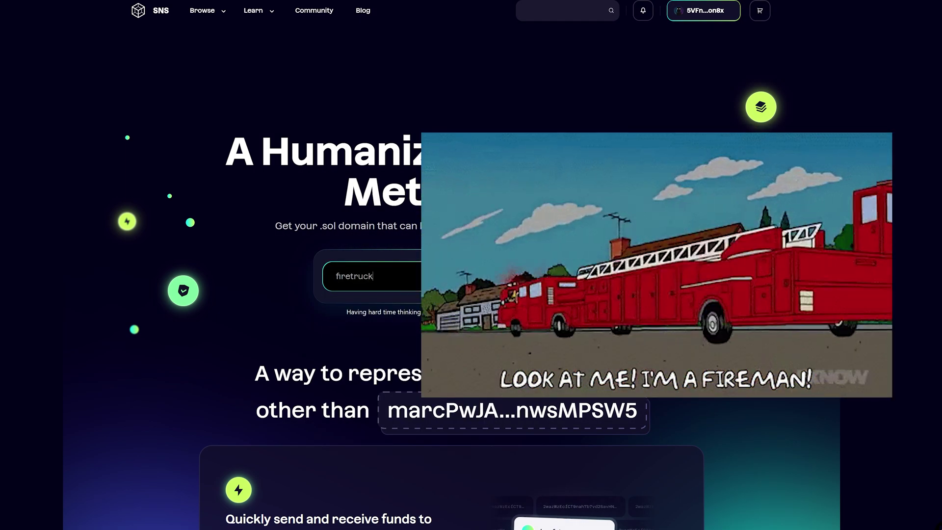
{"action": "key", "text": "ctrl+a"}
{"action": "key", "text": "BackSpace"}
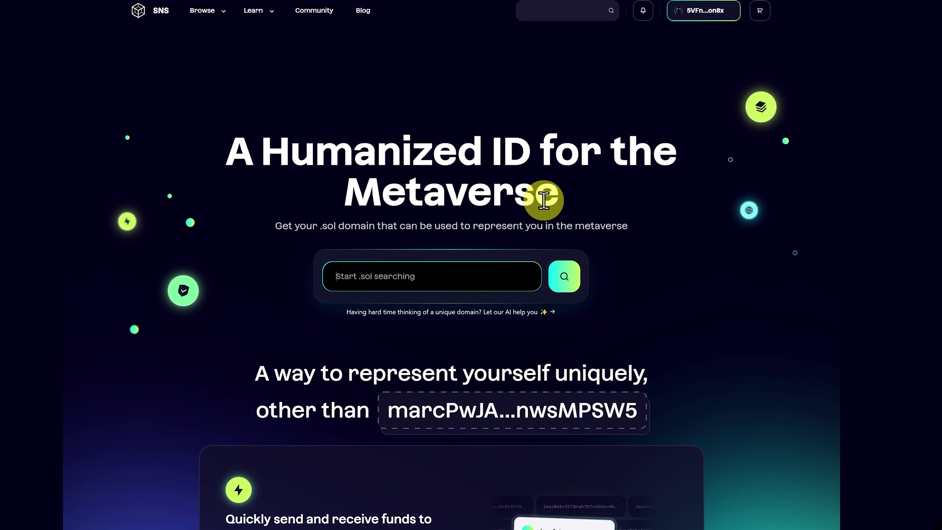
{"action": "type", "text": "bobsflowers"}
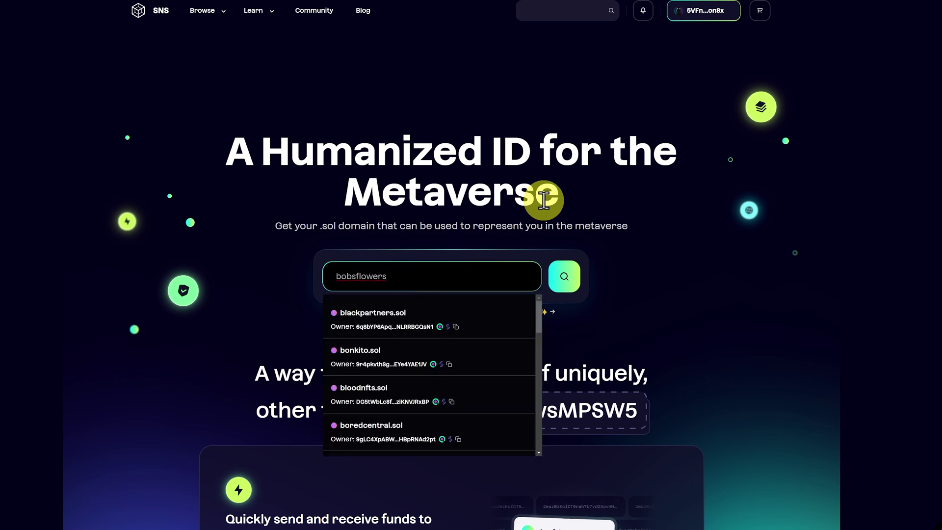
{"action": "key", "text": "ctrl+a"}
{"action": "type", "text": "solanasch"}
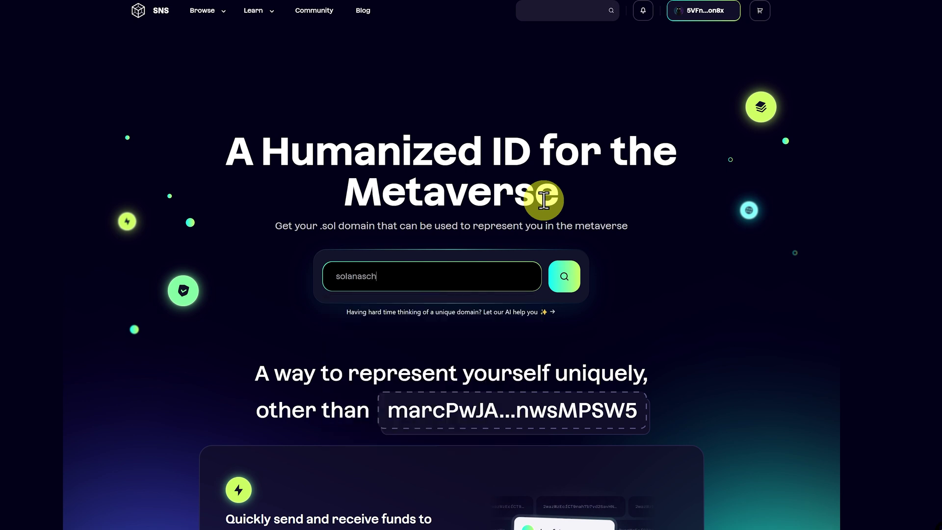
{"action": "type", "text": "ool"}
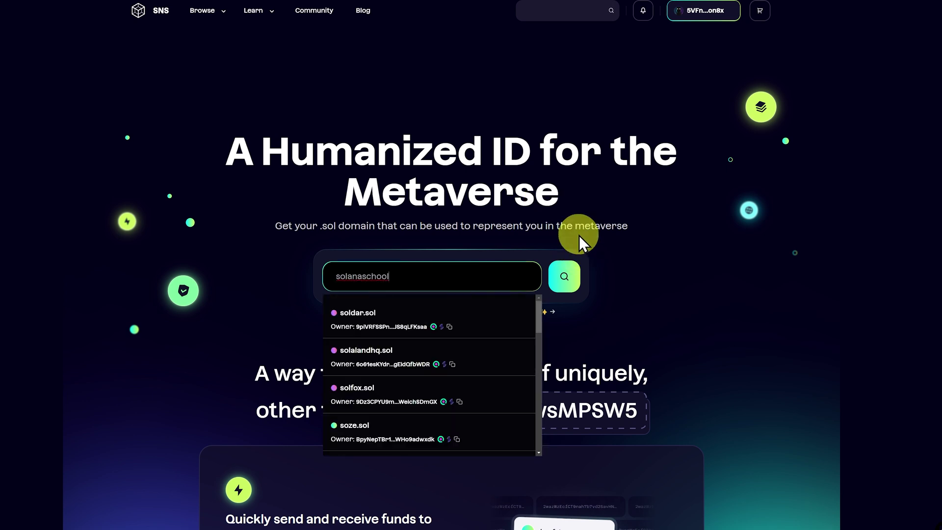
Add solanaschool.sol (20 USDC) to the cart and set its storage size to 10kb.
{"action": "left_click", "coordinate": [565, 282]}
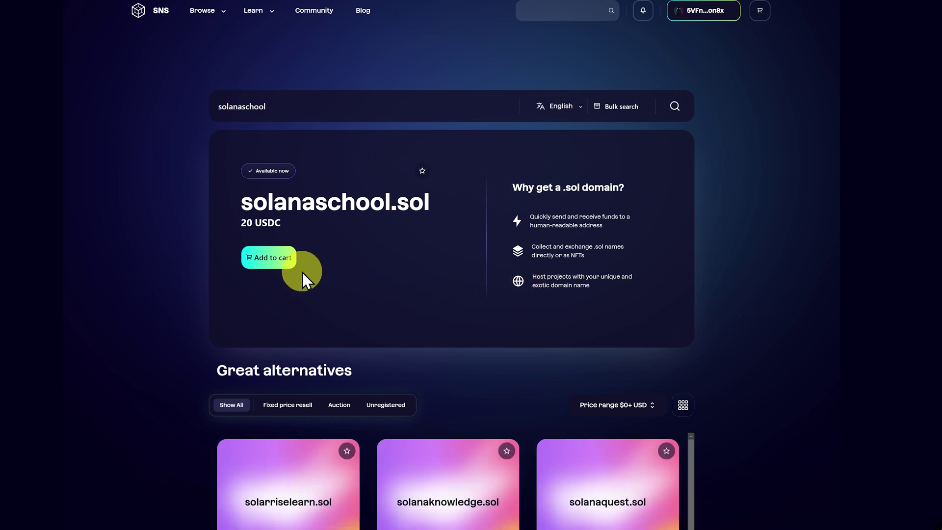
{"action": "left_click", "coordinate": [281, 264]}
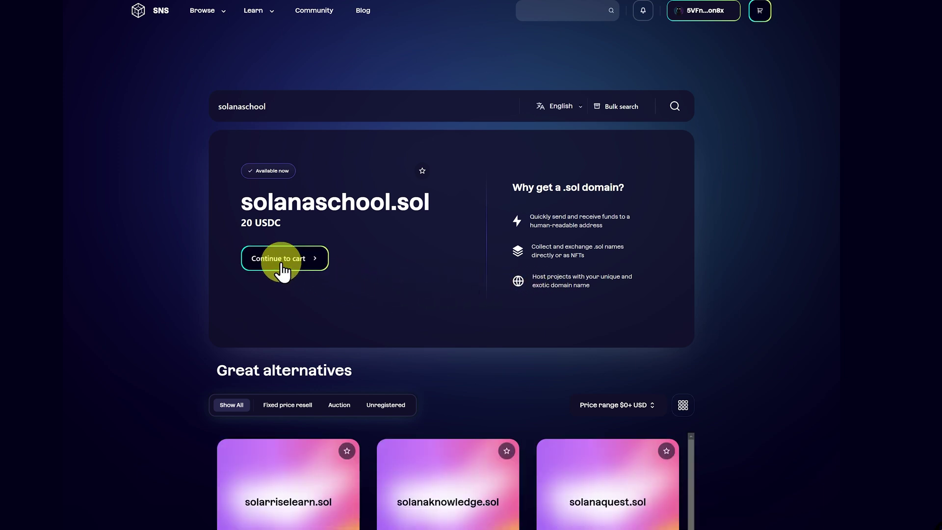
{"action": "left_click", "coordinate": [282, 265]}
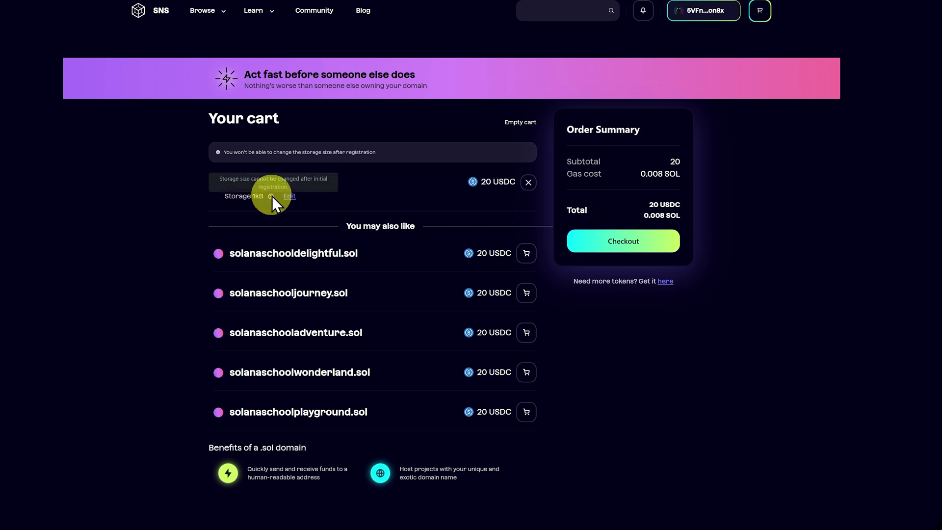
{"action": "left_click", "coordinate": [289, 196]}
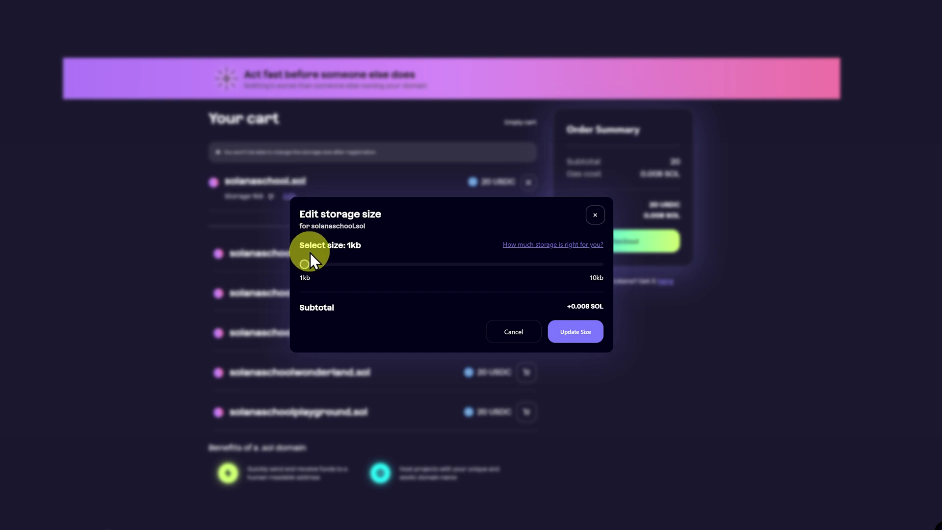
{"action": "left_click_drag", "start_coordinate": [305, 265], "coordinate": [631, 288]}
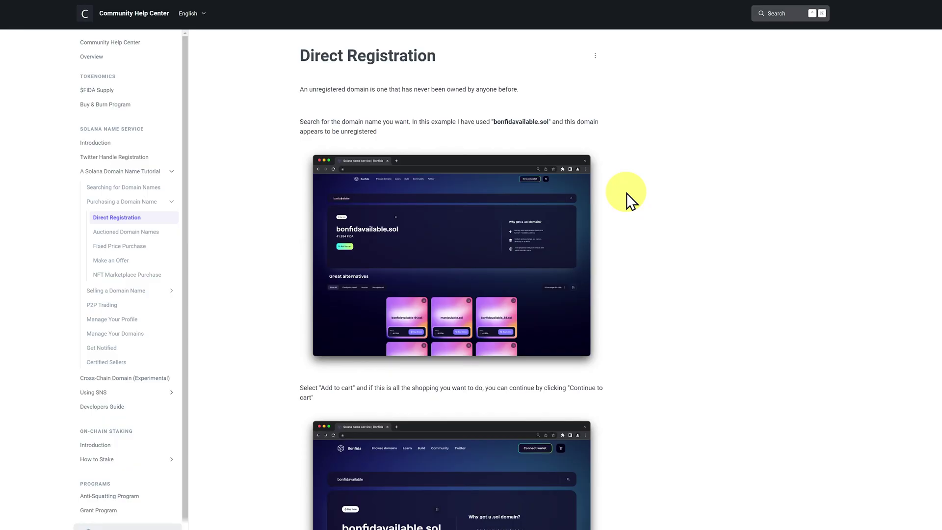
Scroll the Direct Registration guide down to the Domain Storage Size explanation.
{"action": "scroll", "coordinate": [626, 196], "scroll_direction": "down", "scroll_amount": 10}
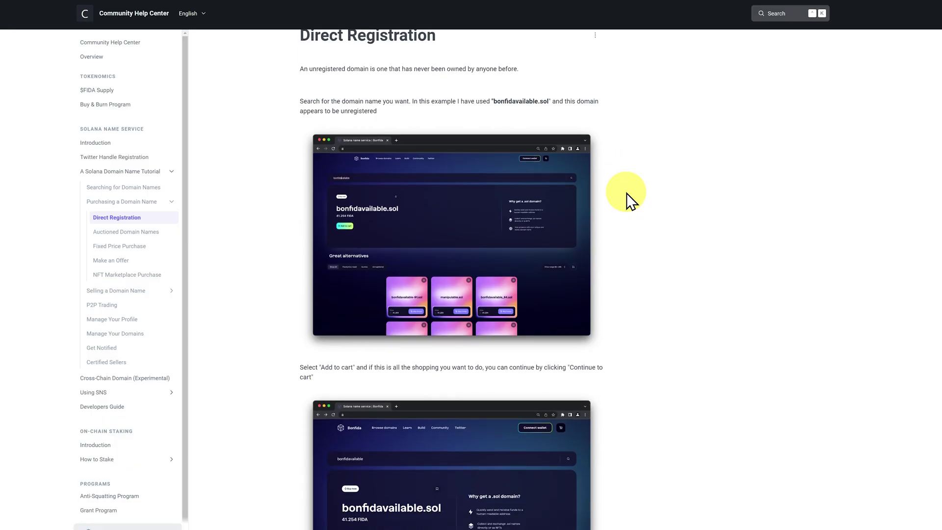
{"action": "scroll", "coordinate": [628, 198], "scroll_direction": "down", "scroll_amount": 10}
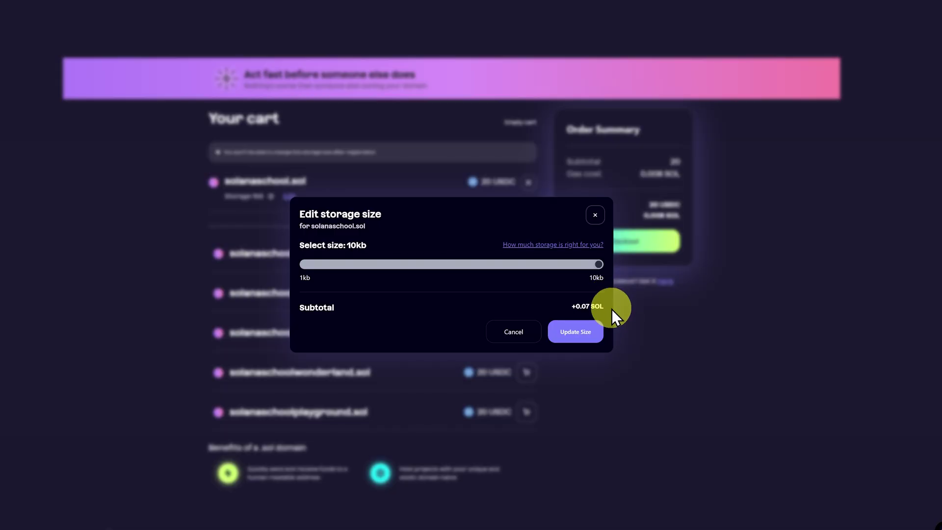
Confirm 10kB storage, proceed to checkout, and choose FIDA as the payment token.
{"action": "left_click", "coordinate": [584, 335]}
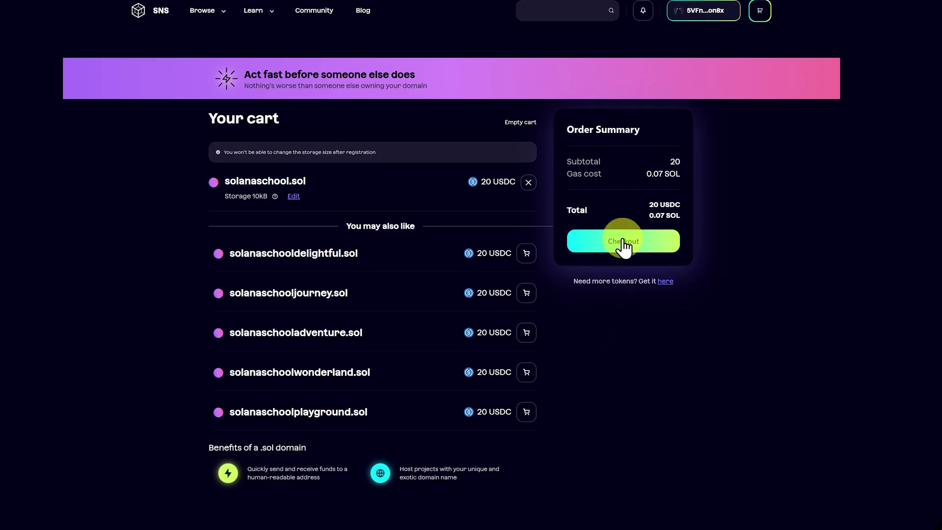
{"action": "left_click", "coordinate": [623, 240]}
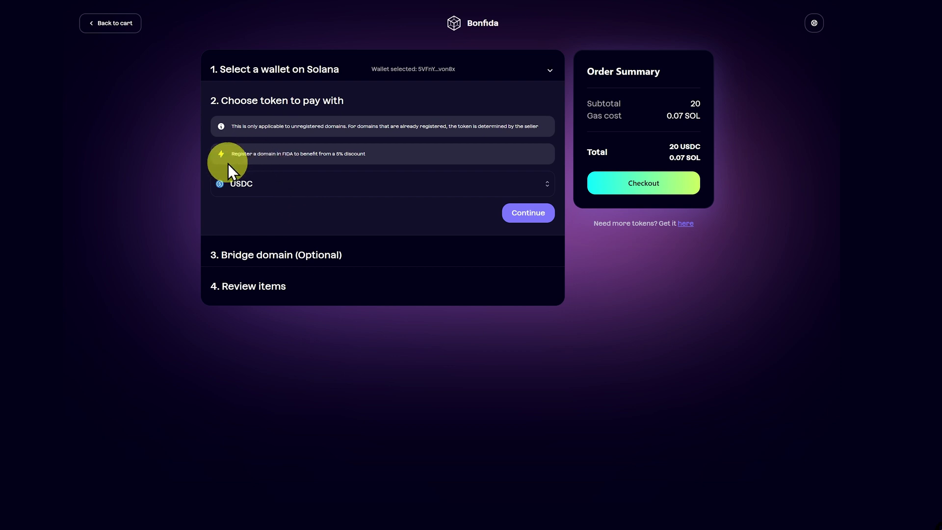
{"action": "left_click", "coordinate": [303, 189]}
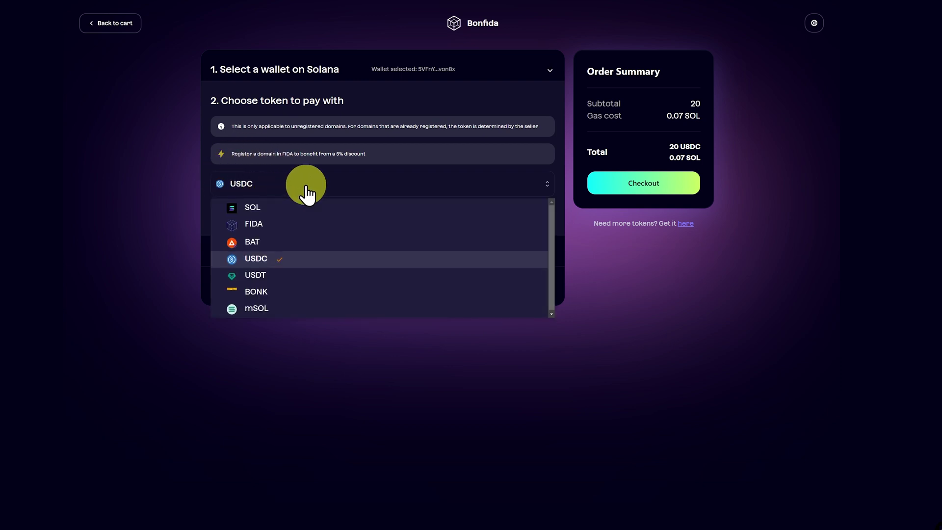
{"action": "left_click", "coordinate": [289, 223]}
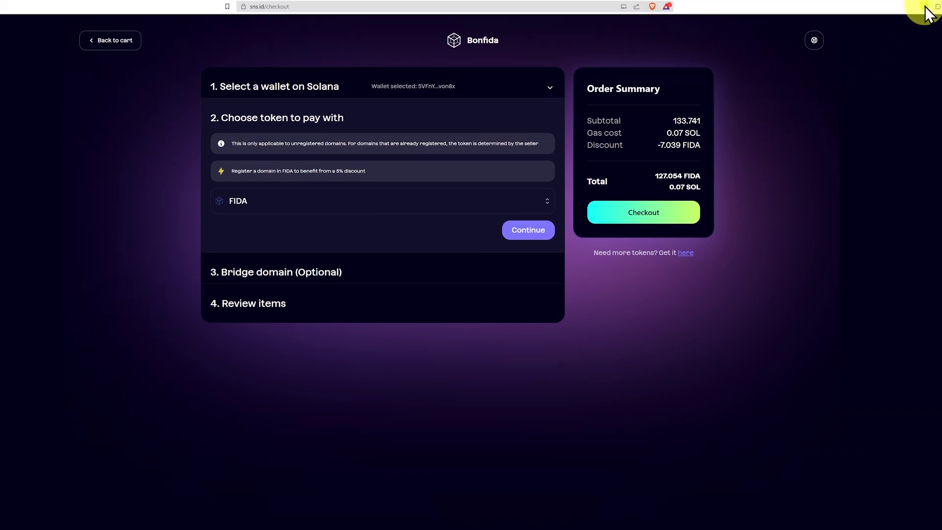
Set up a Phantom swap paying USDC and receiving Bonfida FIDA.
{"action": "left_click", "coordinate": [925, 7]}
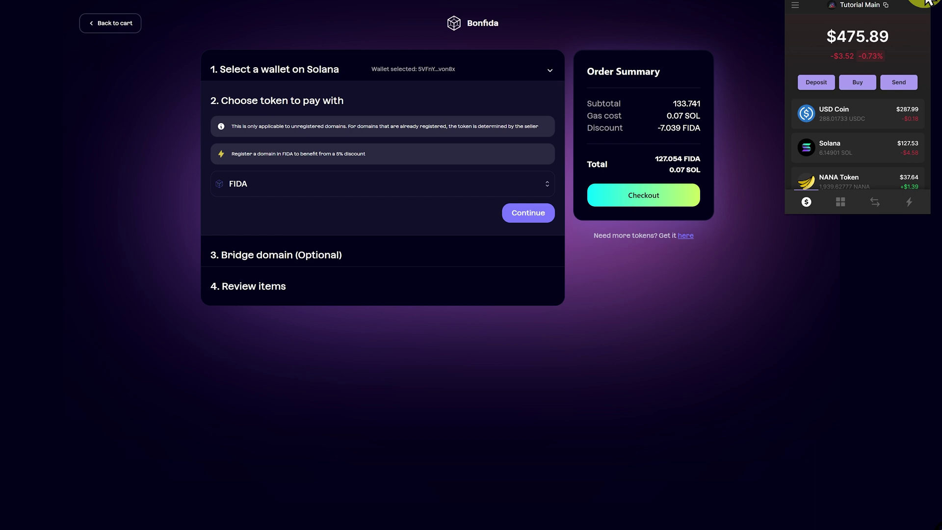
{"action": "left_click", "coordinate": [874, 203]}
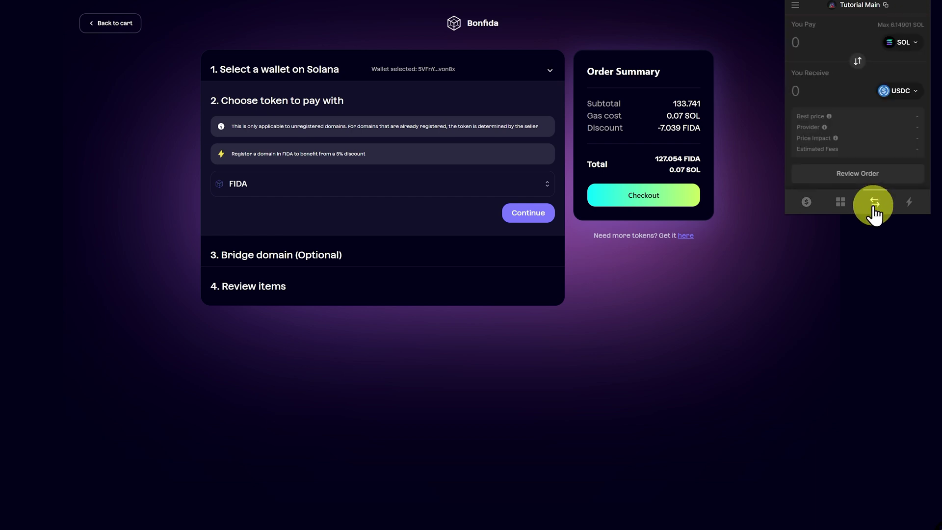
{"action": "left_click", "coordinate": [858, 62]}
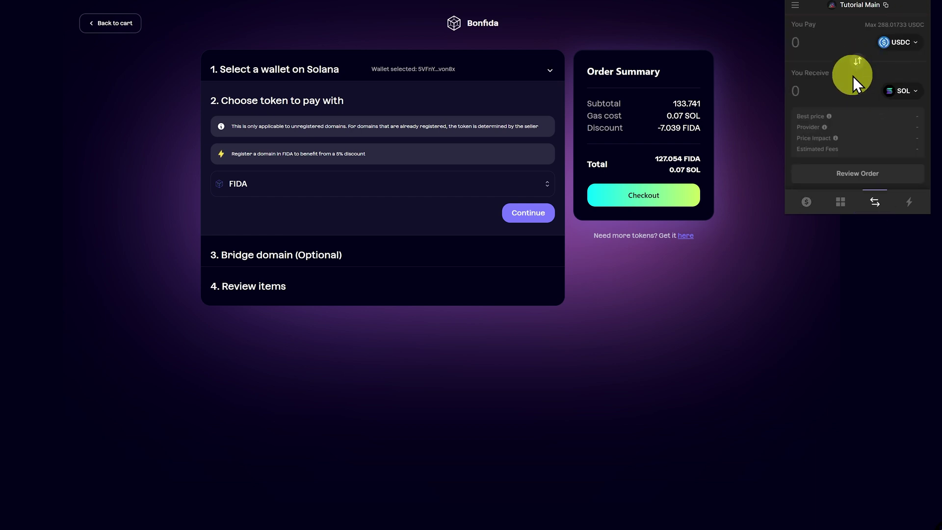
{"action": "left_click", "coordinate": [890, 96]}
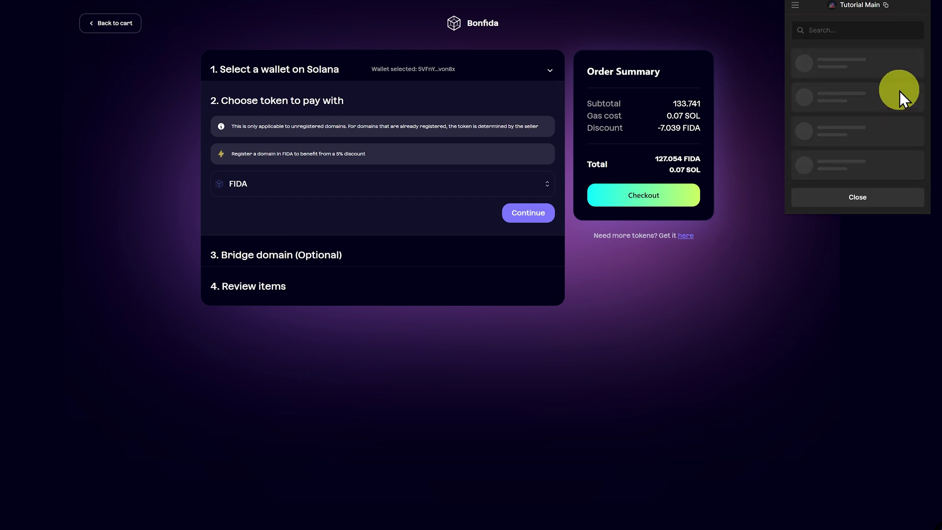
{"action": "left_click", "coordinate": [870, 31]}
{"action": "type", "text": "fida"}
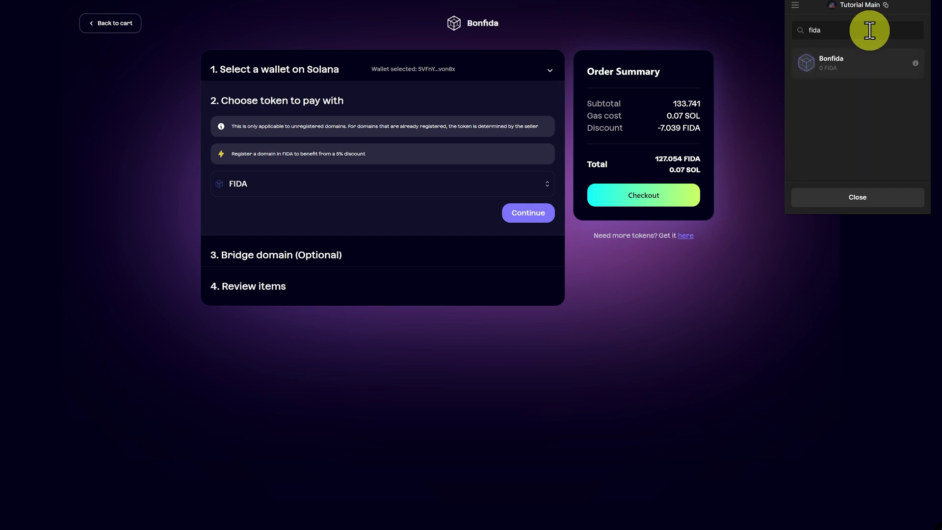
{"action": "left_click", "coordinate": [862, 63]}
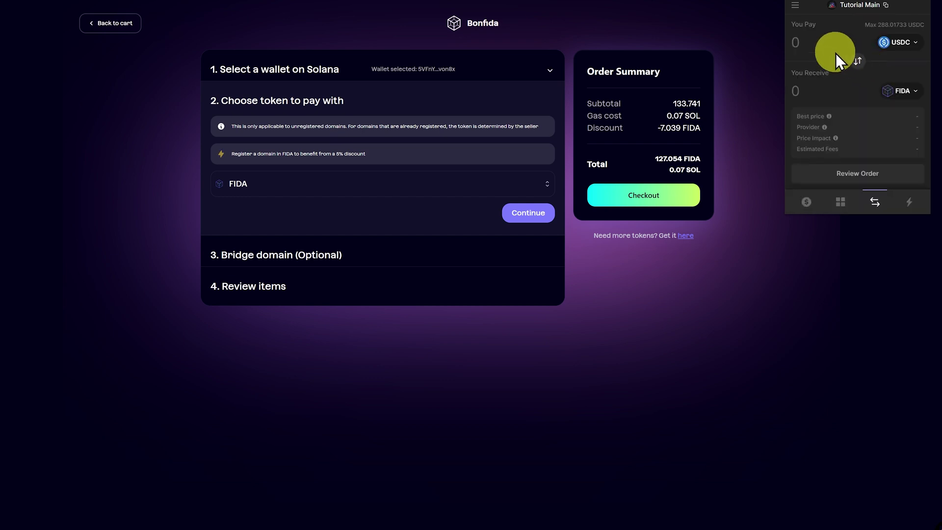
Swap 19.5 USDC for about 127.65 FIDA and return to token balances.
{"action": "left_click", "coordinate": [824, 43]}
{"action": "type", "text": "19"}
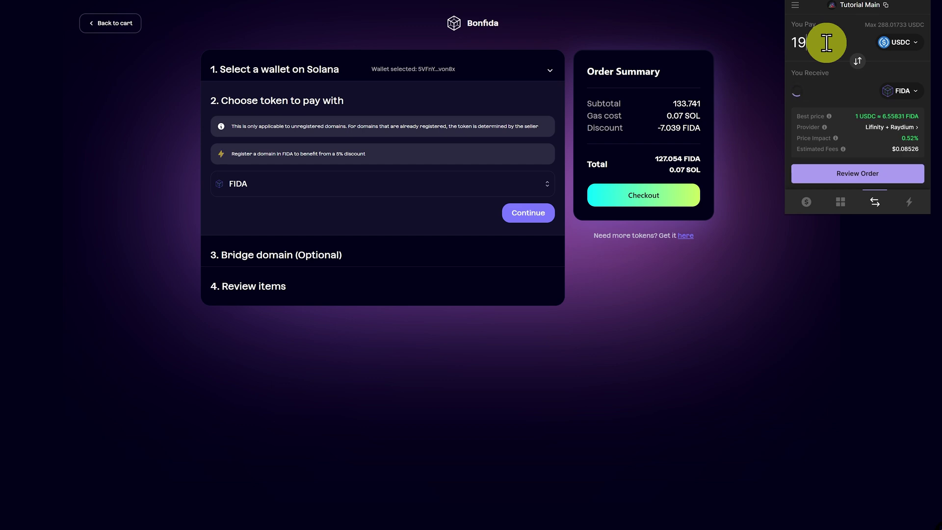
{"action": "type", "text": ".5"}
{"action": "mouse_move", "coordinate": [817, 155]}
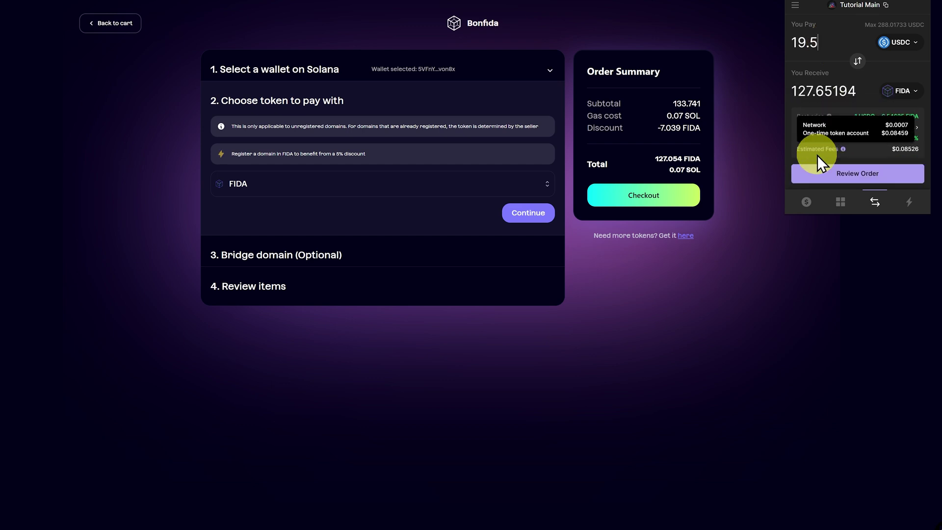
{"action": "left_click", "coordinate": [863, 175]}
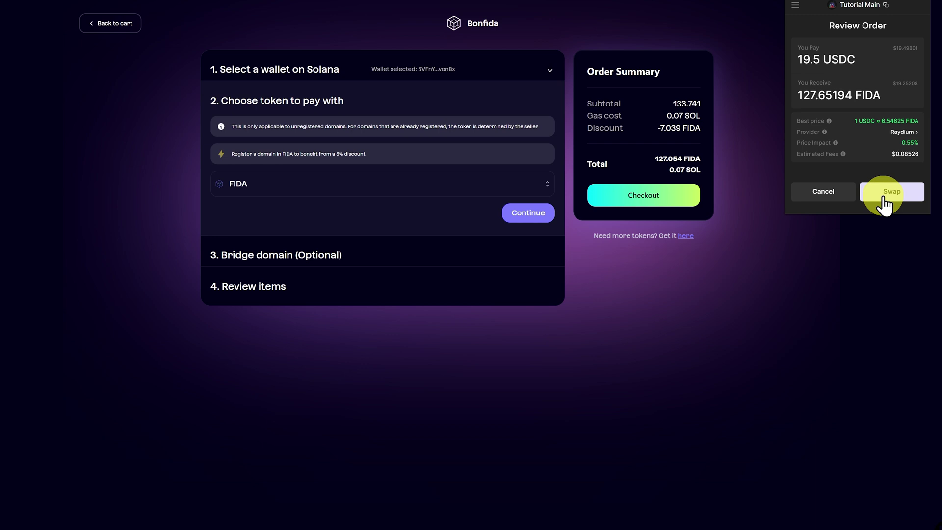
{"action": "left_click", "coordinate": [884, 197]}
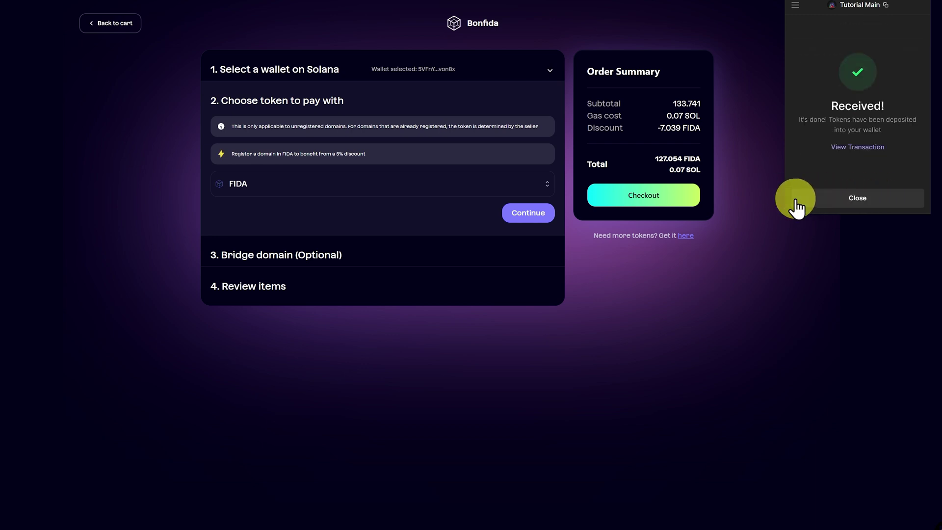
{"action": "left_click", "coordinate": [805, 202]}
{"action": "left_click", "coordinate": [806, 202]}
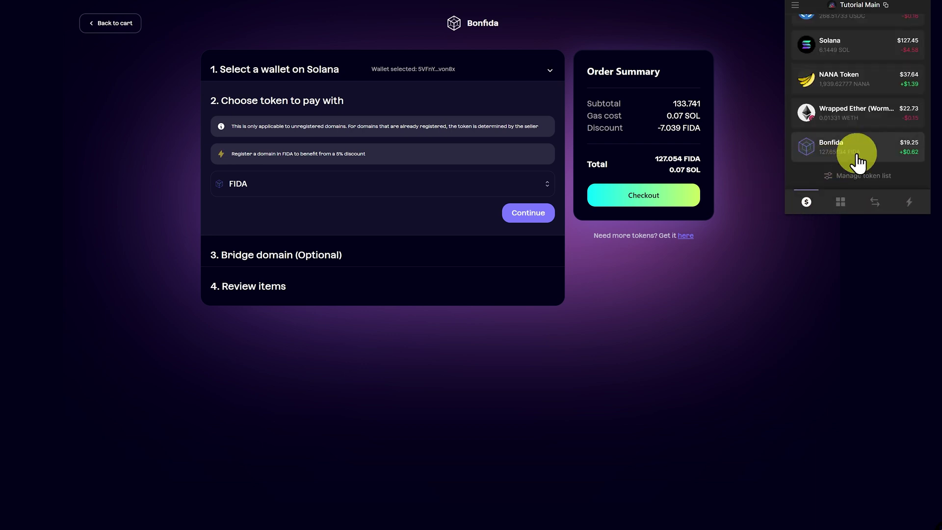
Skip bridging, attempt to complete the solanaschool.sol purchase, and dismiss the failure message.
{"action": "left_click", "coordinate": [743, 137]}
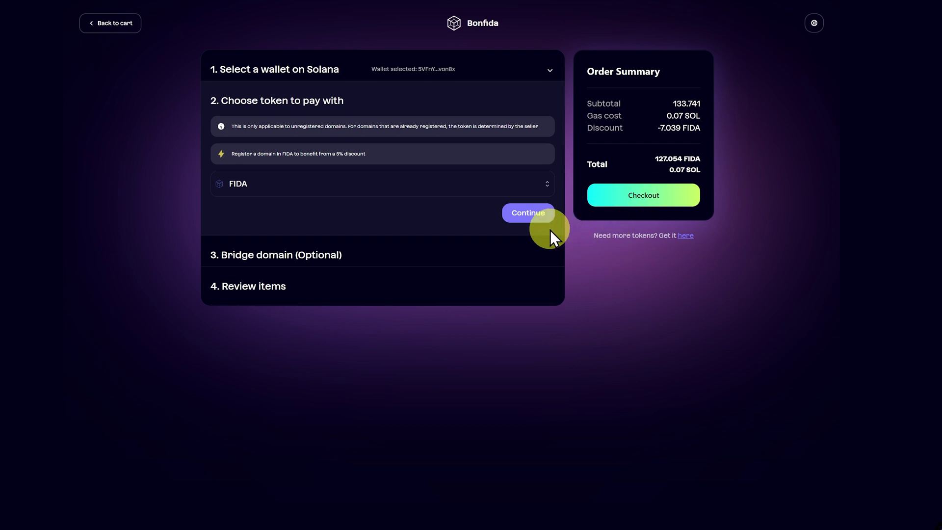
{"action": "left_click", "coordinate": [523, 215]}
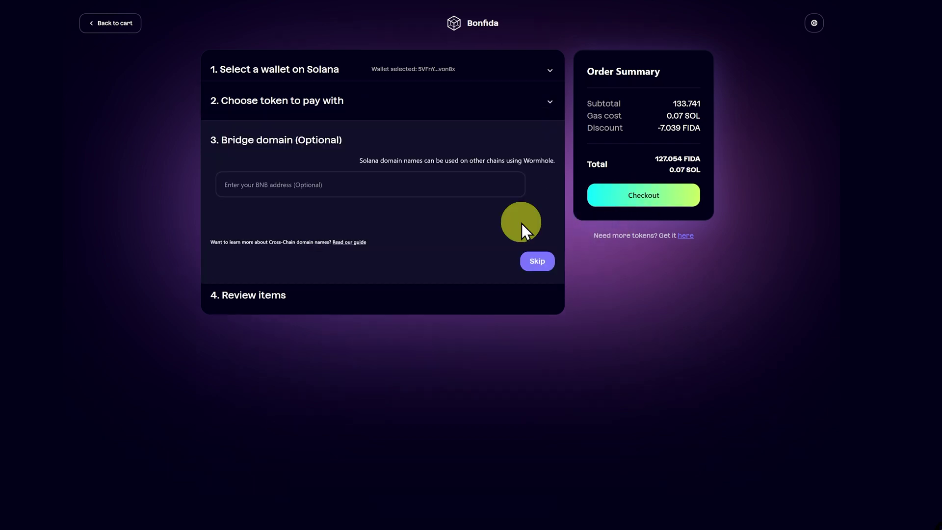
{"action": "left_click", "coordinate": [531, 260]}
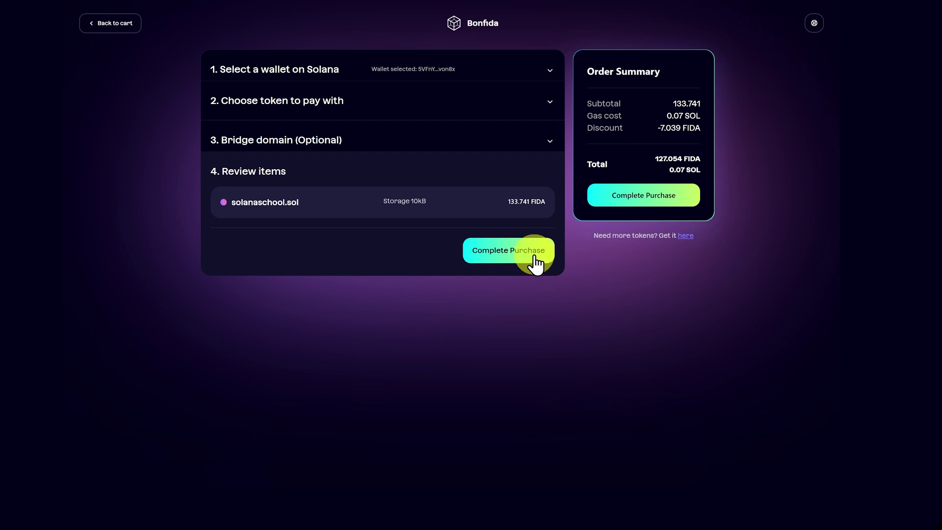
{"action": "left_click", "coordinate": [535, 259]}
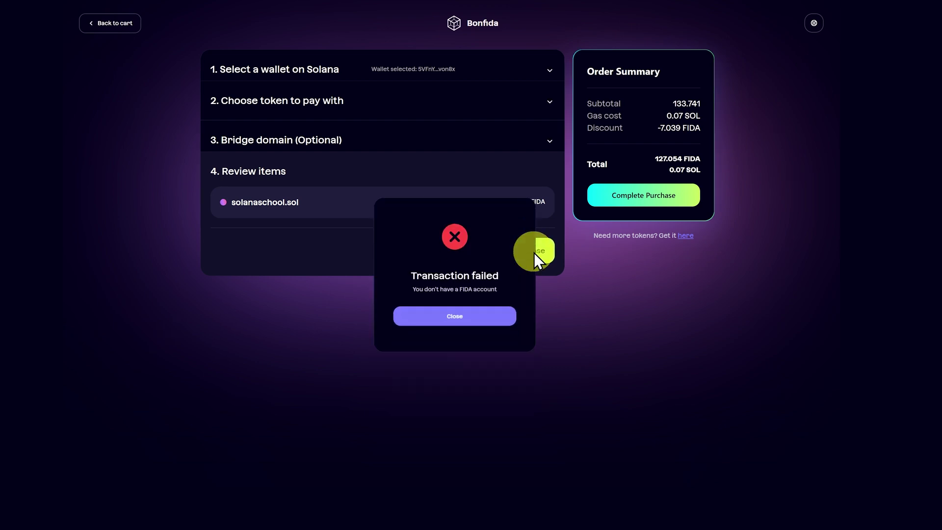
{"action": "left_click", "coordinate": [537, 252]}
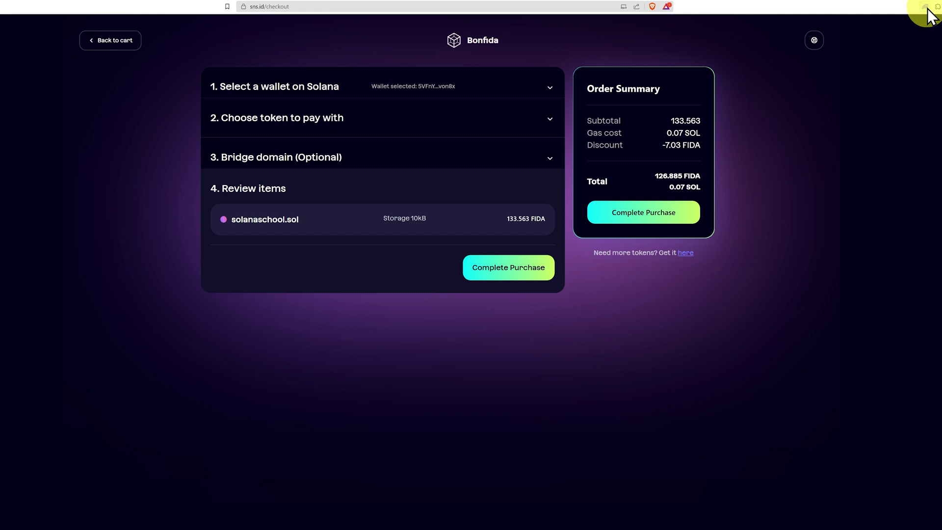
Swap 1 USDC for FIDA in Phantom to cover the domain payment.
{"action": "left_click", "coordinate": [926, 7]}
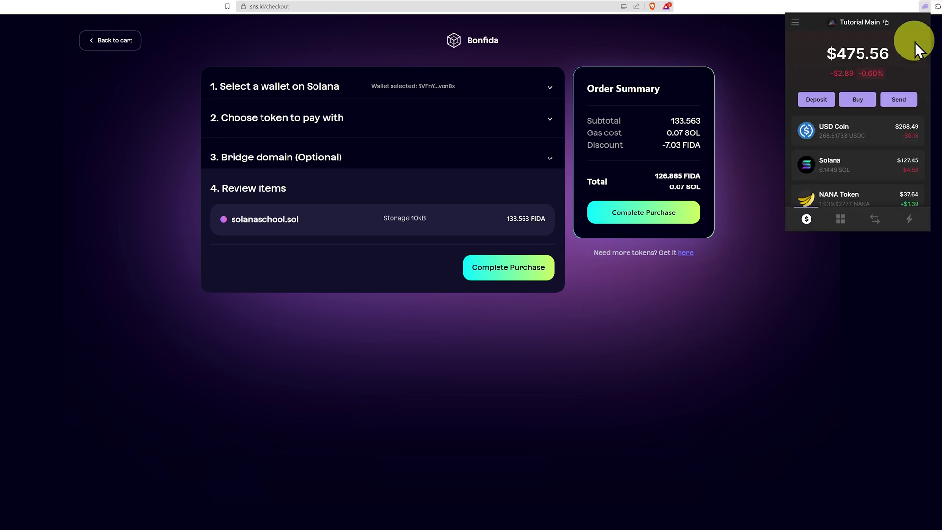
{"action": "left_click", "coordinate": [873, 202]}
{"action": "left_click", "coordinate": [862, 63]}
{"action": "left_click", "coordinate": [899, 95]}
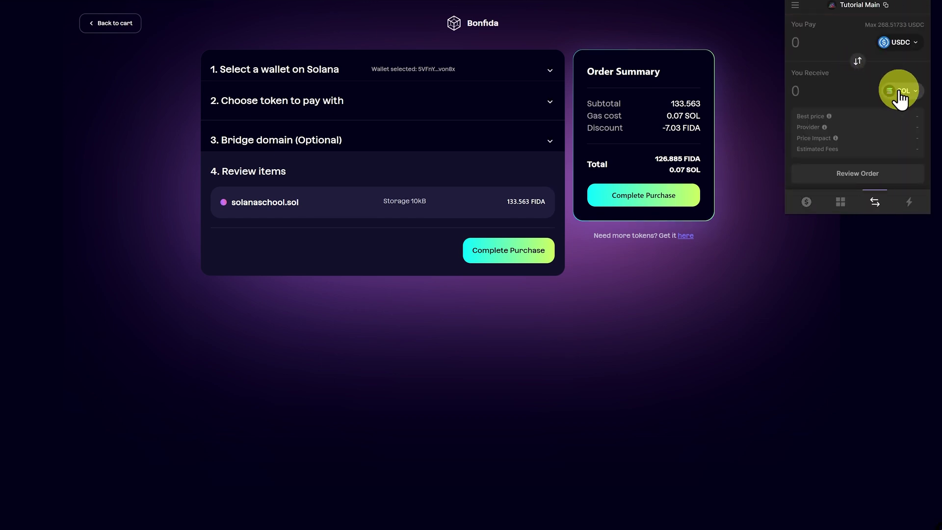
{"action": "left_click", "coordinate": [901, 93]}
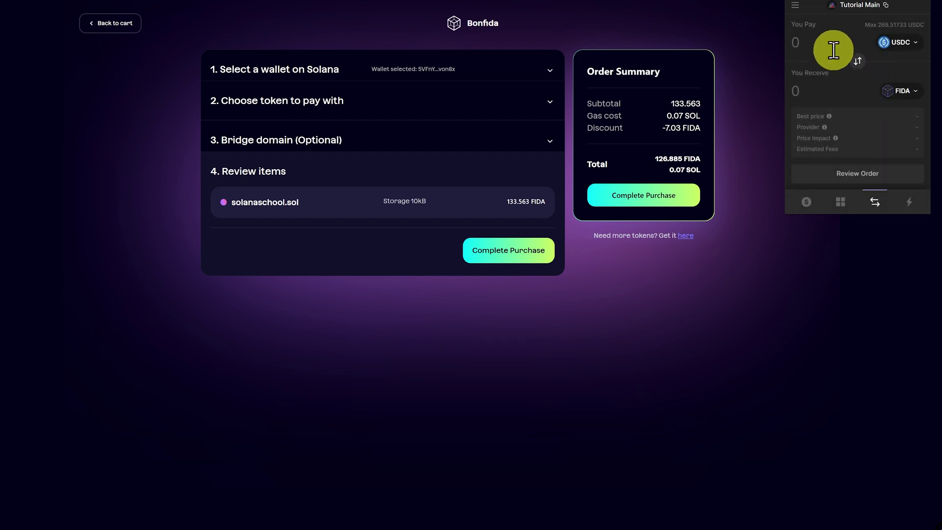
{"action": "type", "text": "1"}
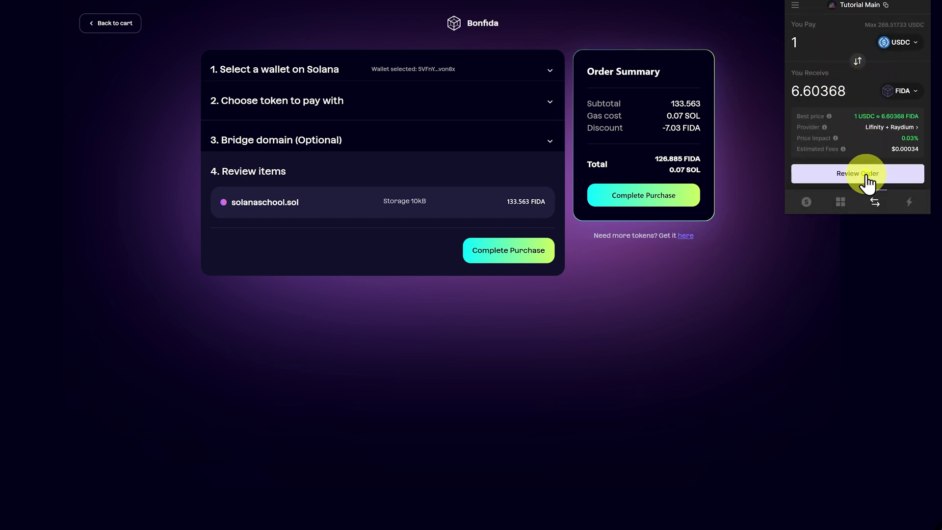
{"action": "left_click", "coordinate": [864, 175]}
{"action": "left_click", "coordinate": [876, 192]}
Select the Phantom wallet, complete the solanaschool.sol purchase, and confirm it in Phantom.
{"action": "left_click", "coordinate": [643, 196]}
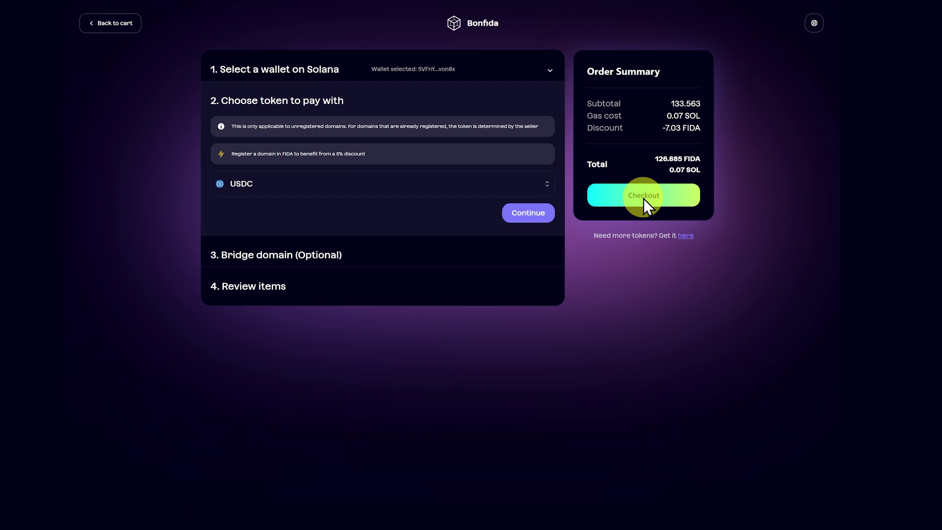
{"action": "left_click", "coordinate": [542, 213]}
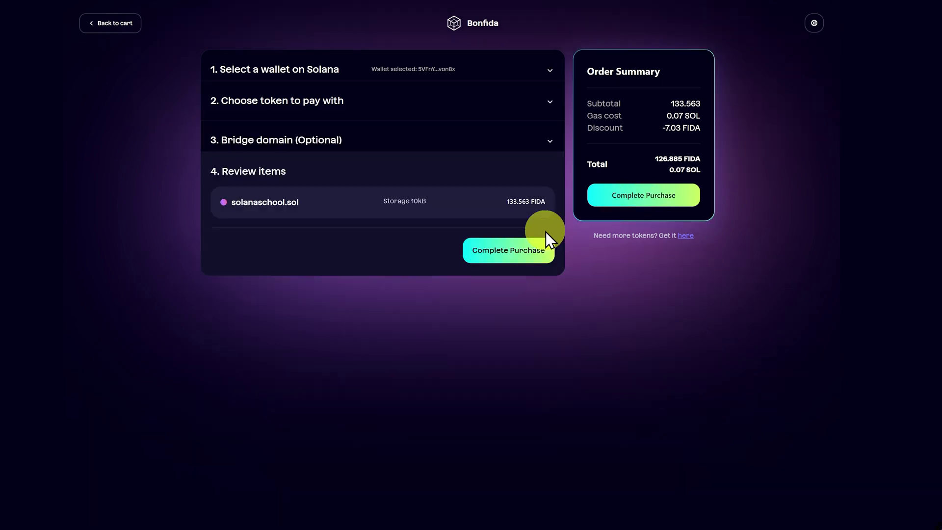
{"action": "left_click", "coordinate": [651, 199]}
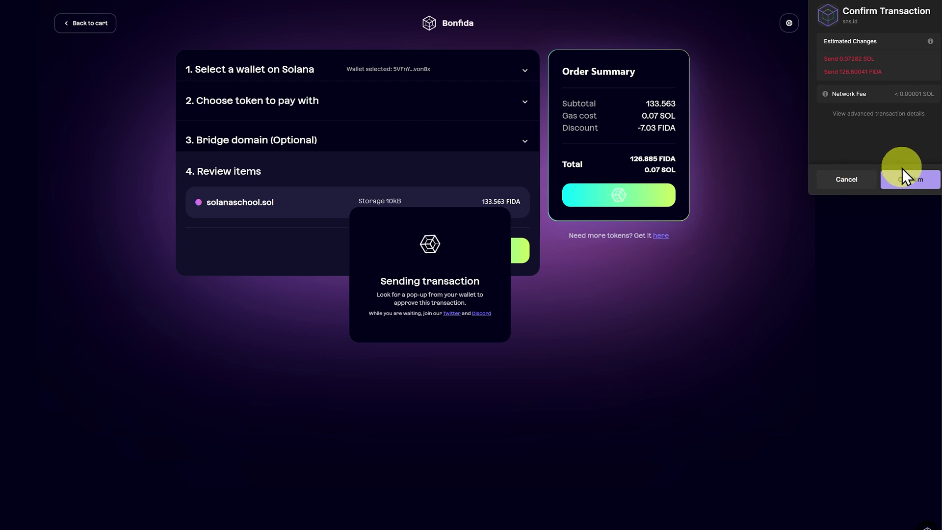
{"action": "left_click", "coordinate": [907, 184]}
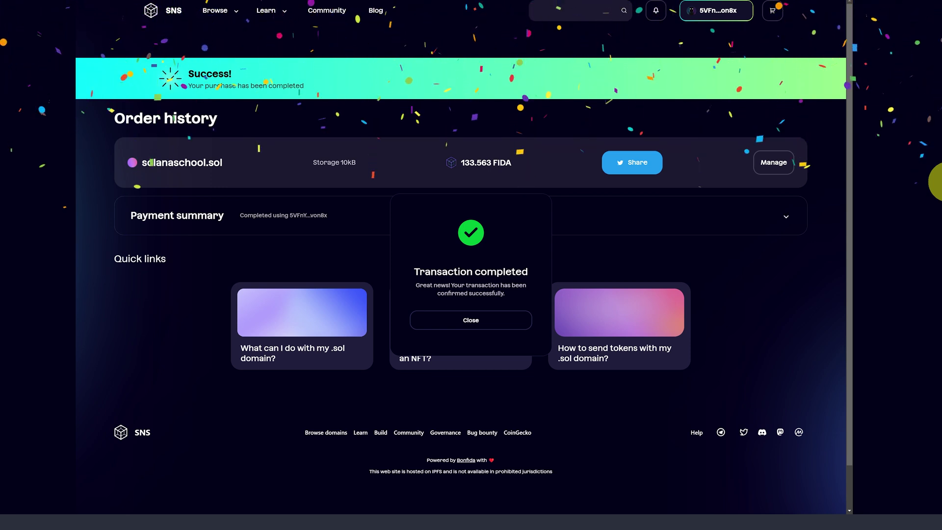
Close the Transaction completed dialog, revealing the solanaschool.sol order at 133.563 FIDA.
{"action": "left_click", "coordinate": [486, 326]}
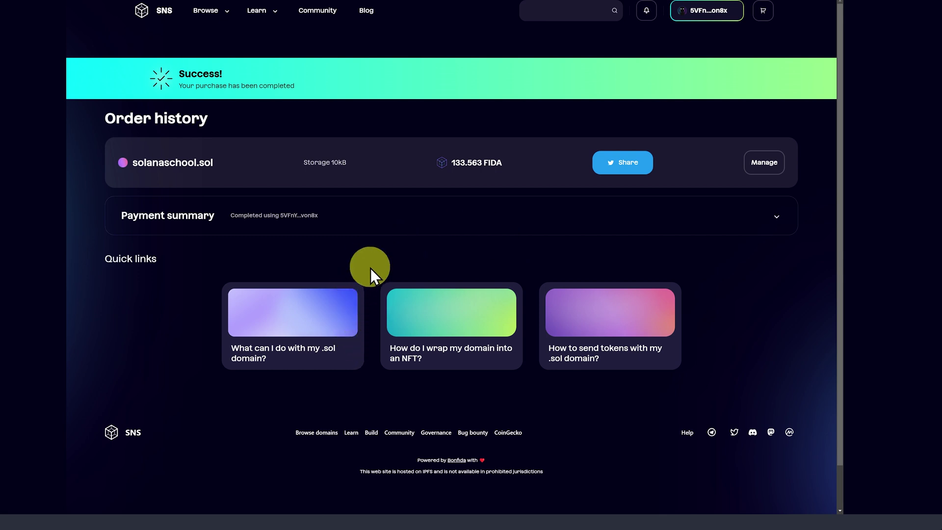
Browse Bonfida's fixed-price and auction domain listings, then get the wallet address from Phantom.
{"action": "left_click", "coordinate": [206, 19]}
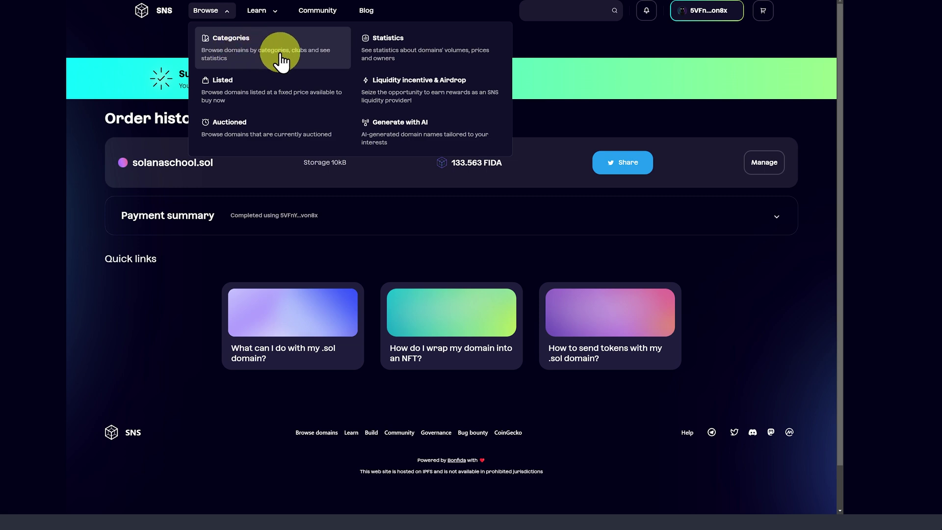
{"action": "left_click", "coordinate": [280, 88]}
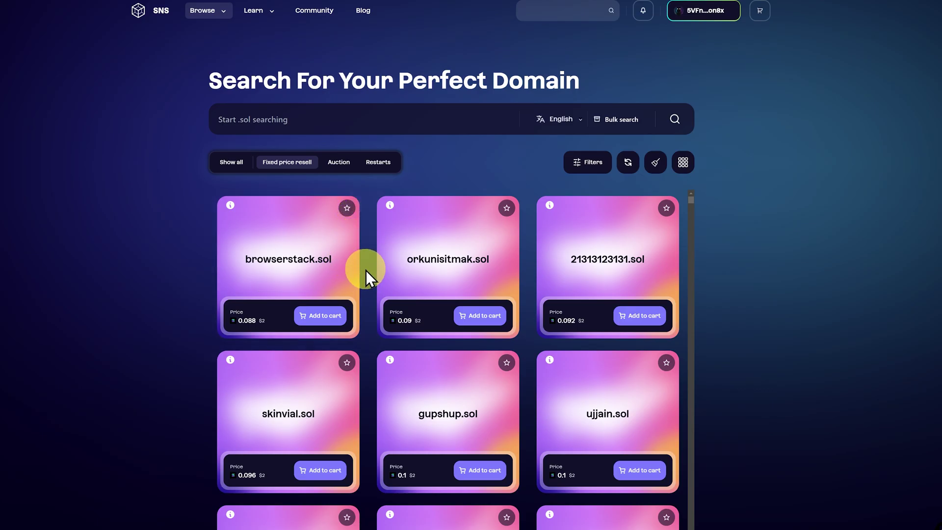
{"action": "left_click", "coordinate": [336, 166]}
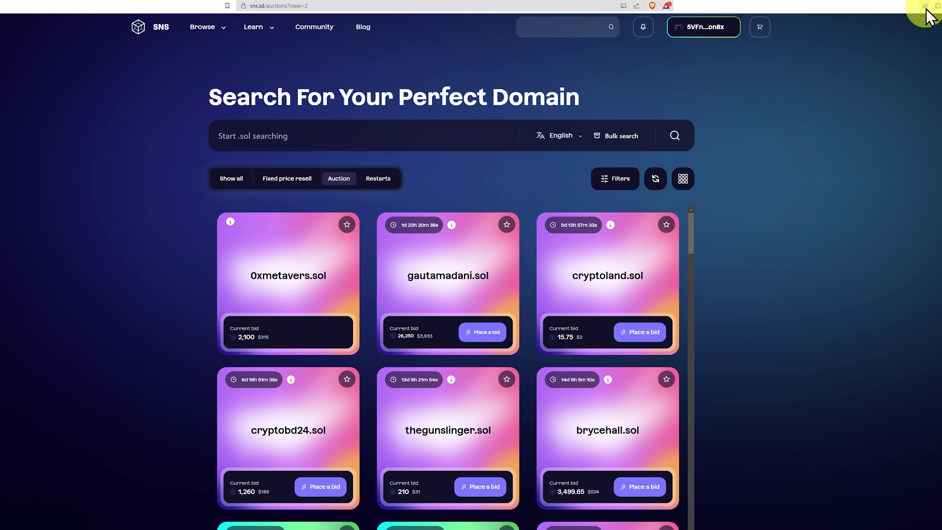
{"action": "left_click", "coordinate": [925, 6]}
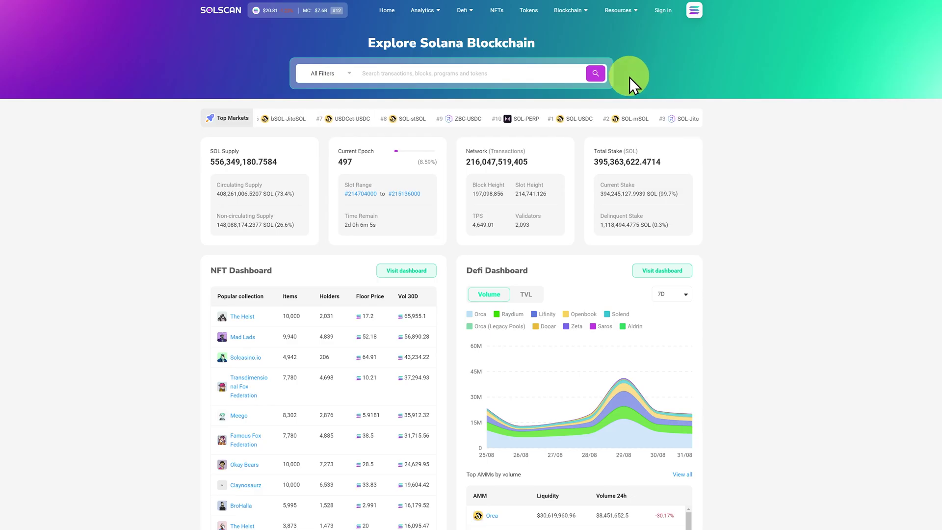
Look up the pasted wallet address on Solscan and check its Domains tab, which lists none.
{"action": "left_click", "coordinate": [566, 71]}
{"action": "type", "text": "5VFnYunNukt3xL3TkJaobUanHt3bLbeZeJcQ1tZvon8x"}
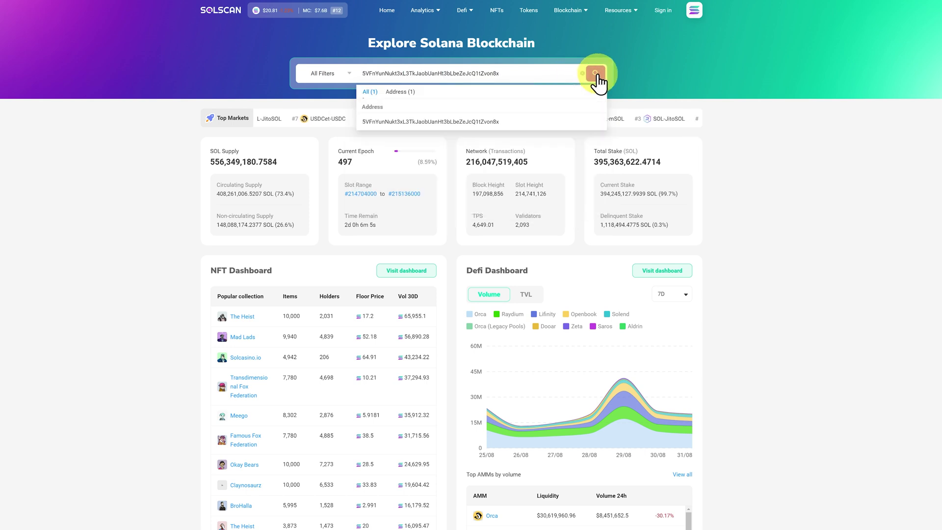
{"action": "left_click", "coordinate": [596, 73]}
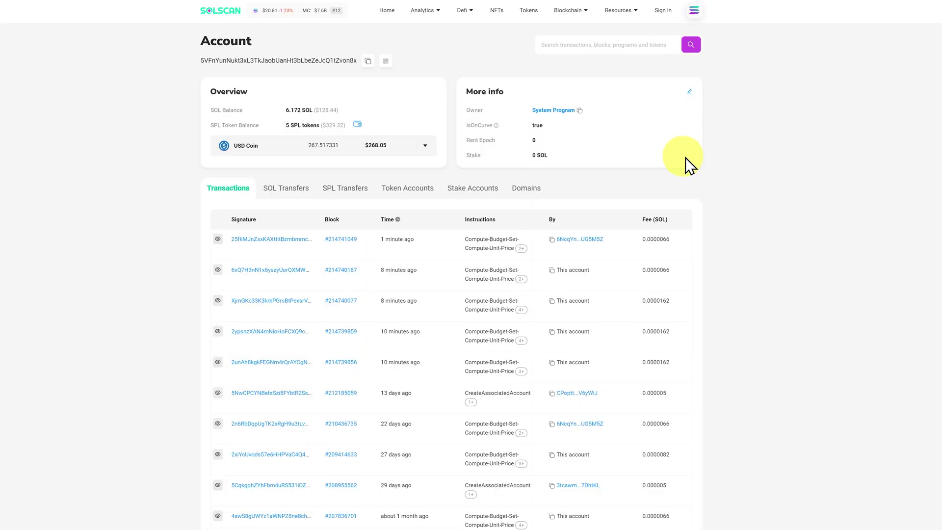
{"action": "left_click", "coordinate": [524, 191]}
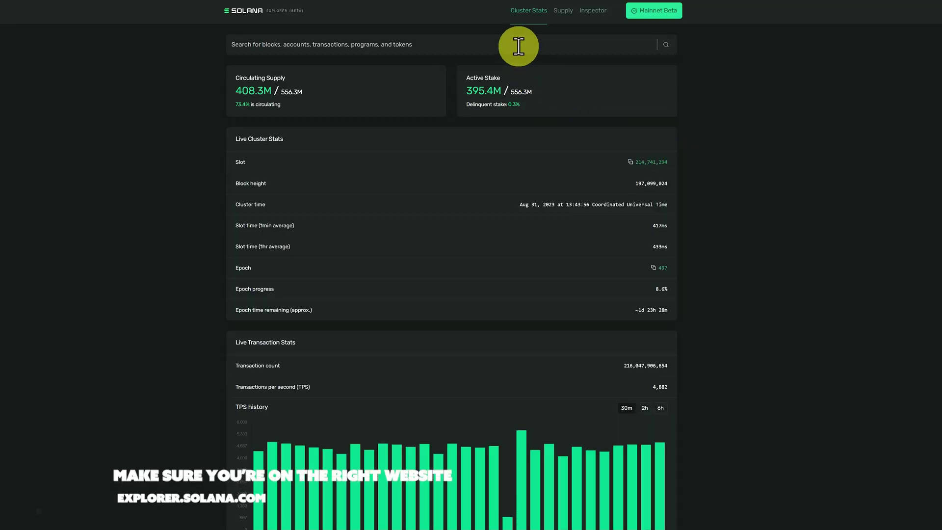
{"action": "left_click", "coordinate": [486, 44]}
{"action": "type", "text": "5VFnYunNukt3xL3TkJaobUanHt3bLbeZeJcQ1tZvon8x"}
{"action": "left_click", "coordinate": [470, 86]}
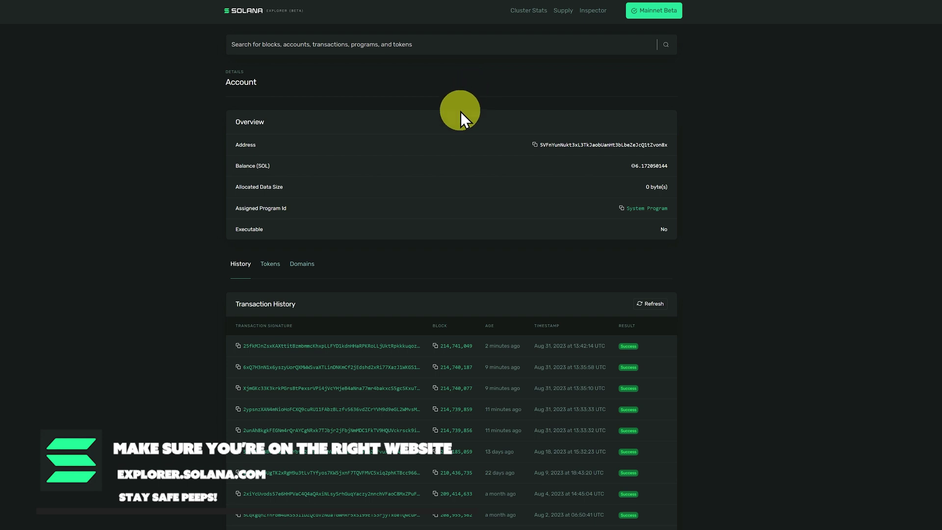
{"action": "left_click", "coordinate": [308, 265]}
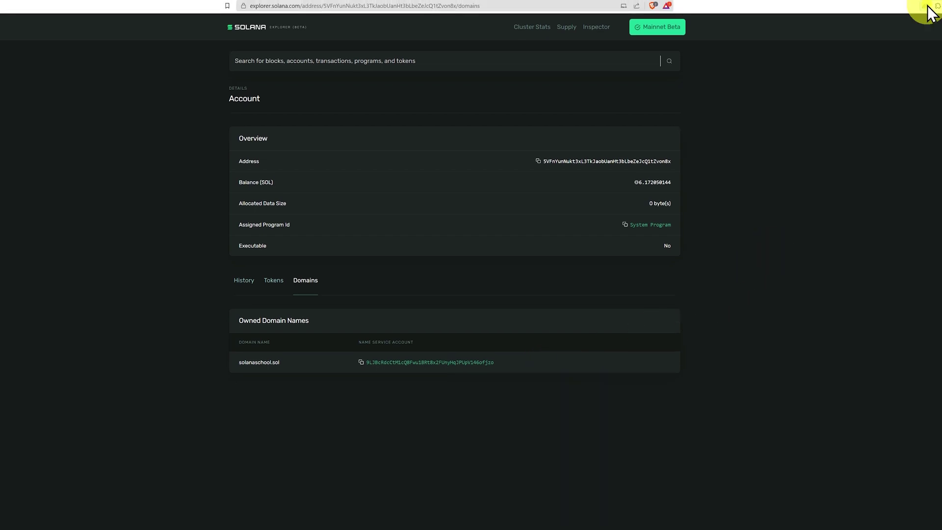
{"action": "left_click", "coordinate": [927, 6]}
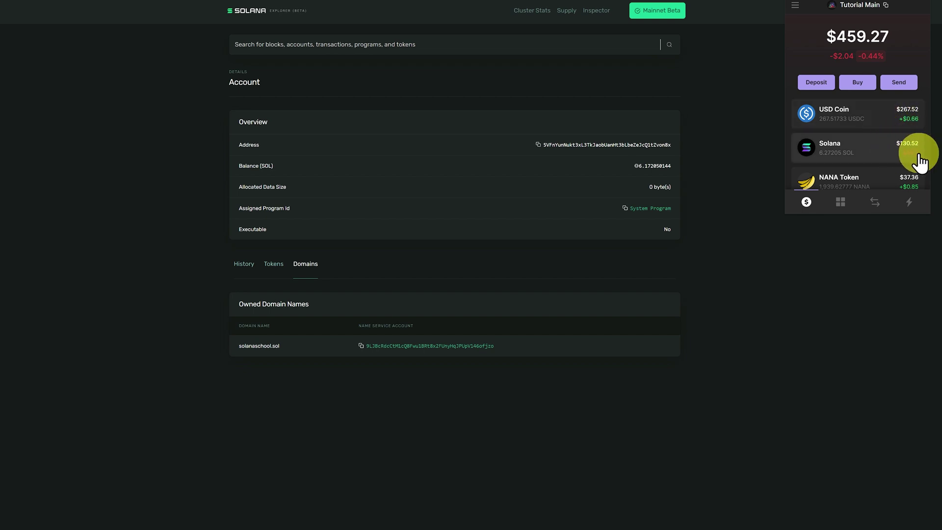
{"action": "left_click", "coordinate": [796, 6]}
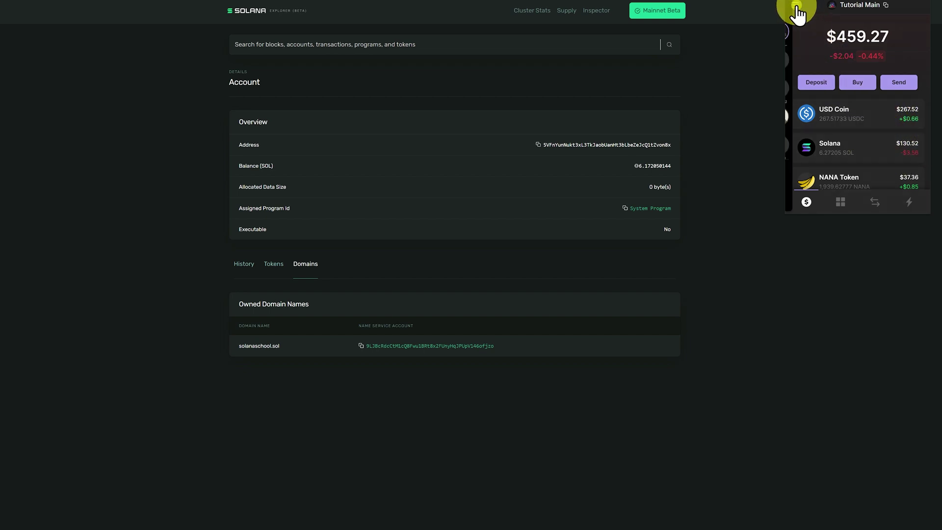
Switch Phantom to the DeFi account and begin a SOL transfer.
{"action": "left_click", "coordinate": [801, 60]}
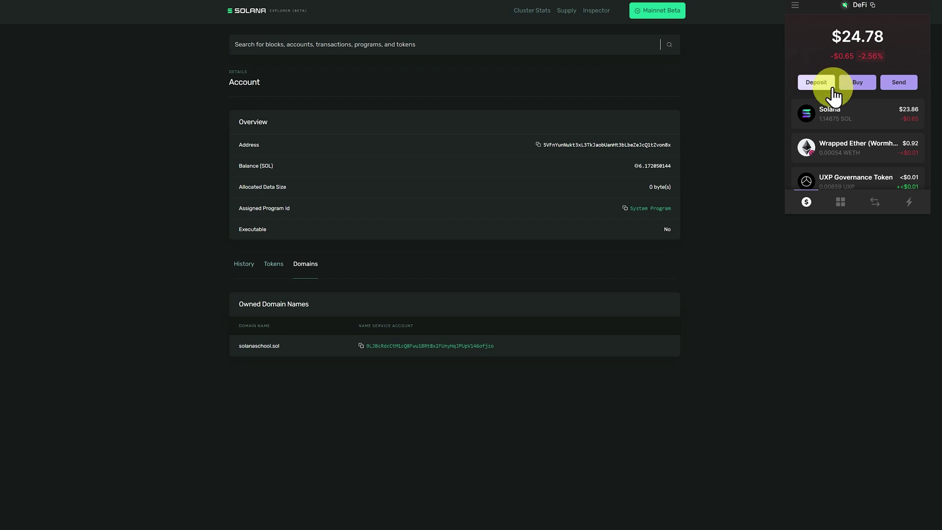
{"action": "left_click", "coordinate": [859, 118]}
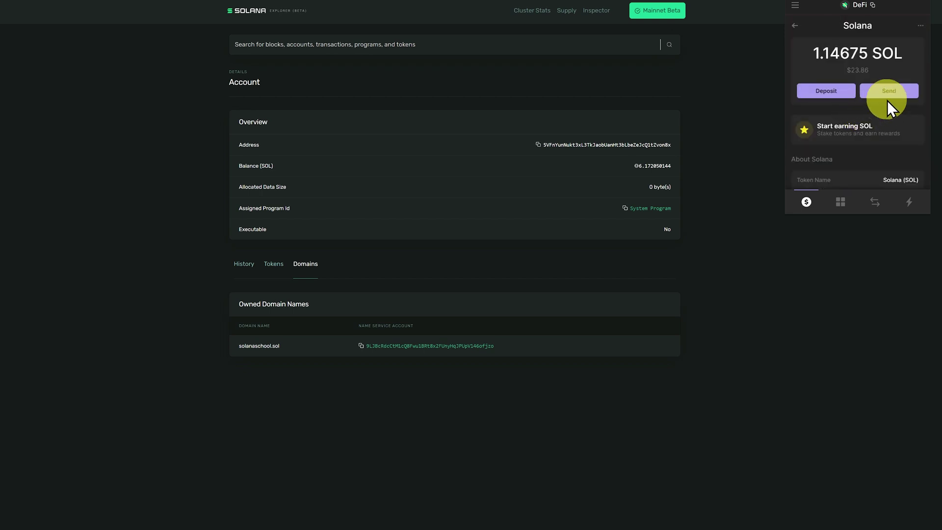
{"action": "left_click", "coordinate": [889, 96]}
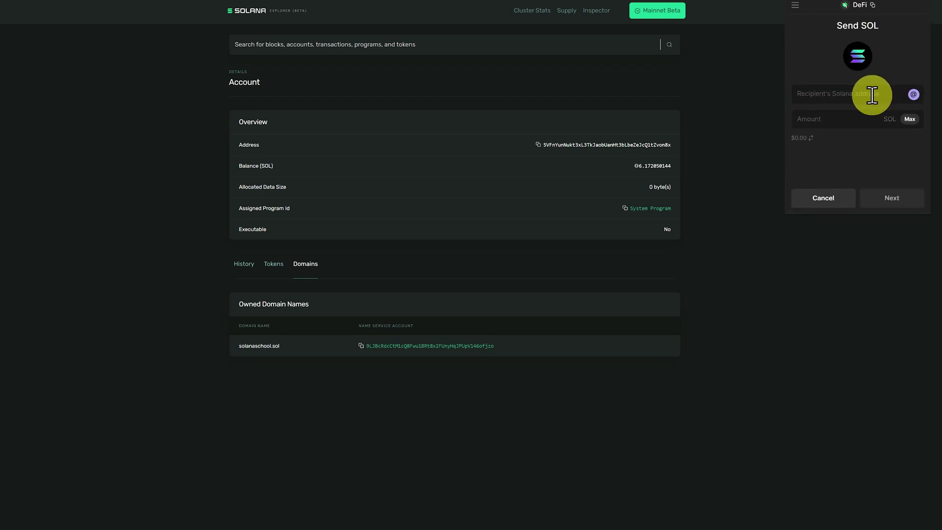
{"action": "left_click", "coordinate": [862, 101]}
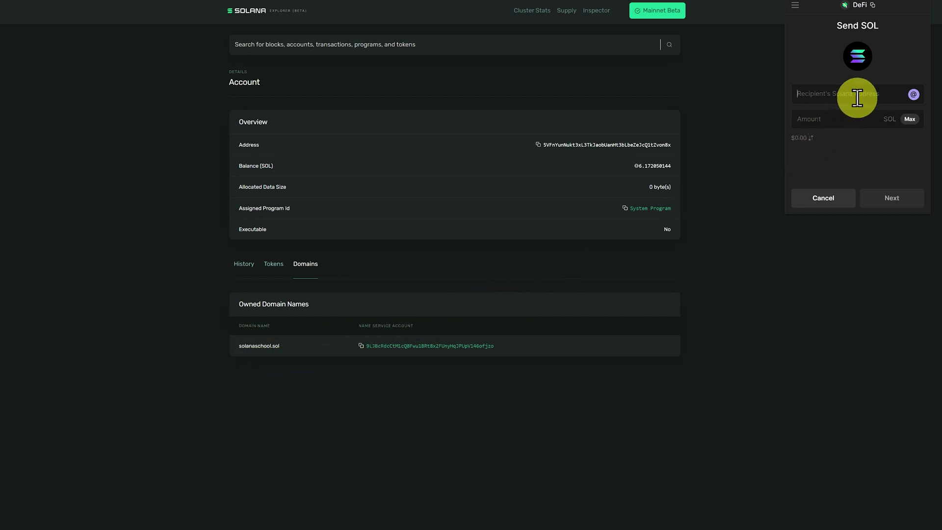
Send 0.5 SOL to solanaschool.sol, then switch back to the Tutorial Main account.
{"action": "type", "text": "solanaschool.sol"}
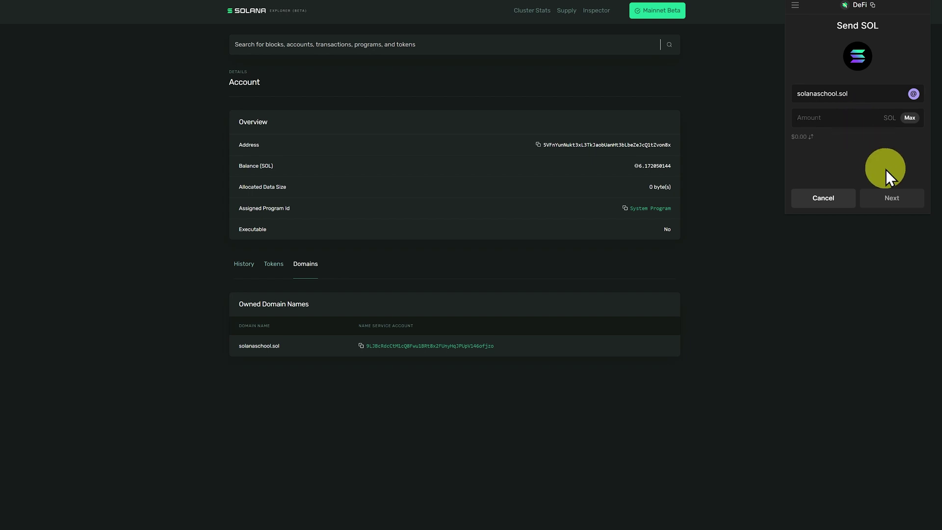
{"action": "type", "text": "0.5"}
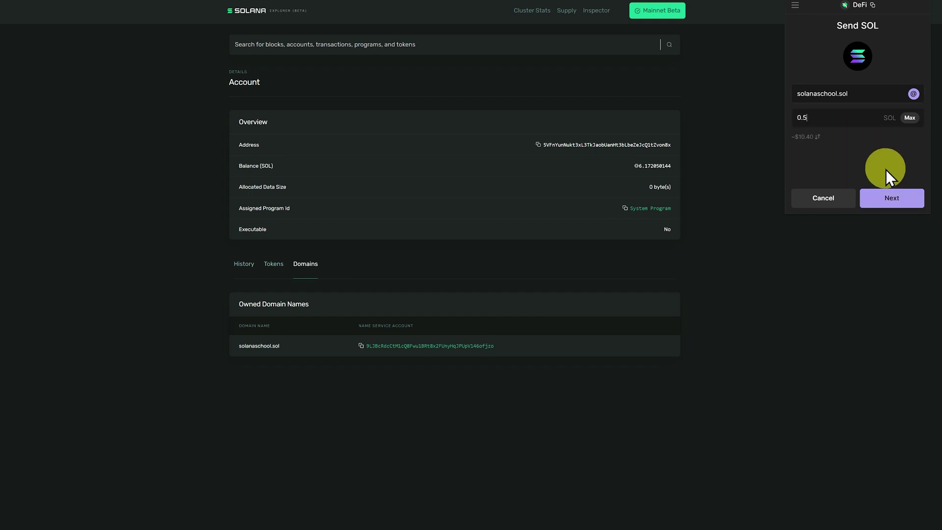
{"action": "left_click", "coordinate": [890, 197]}
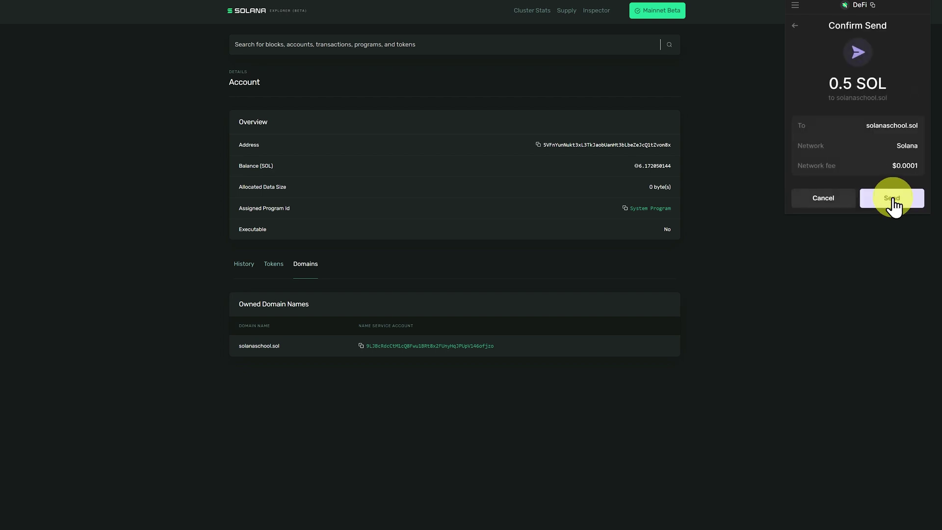
{"action": "left_click", "coordinate": [892, 198]}
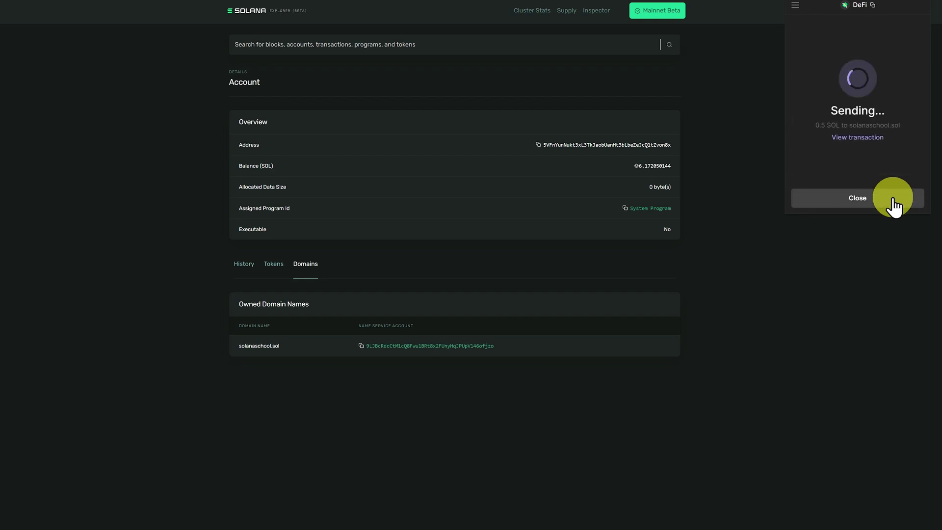
{"action": "left_click", "coordinate": [893, 201]}
{"action": "left_click", "coordinate": [795, 7]}
{"action": "left_click", "coordinate": [801, 31]}
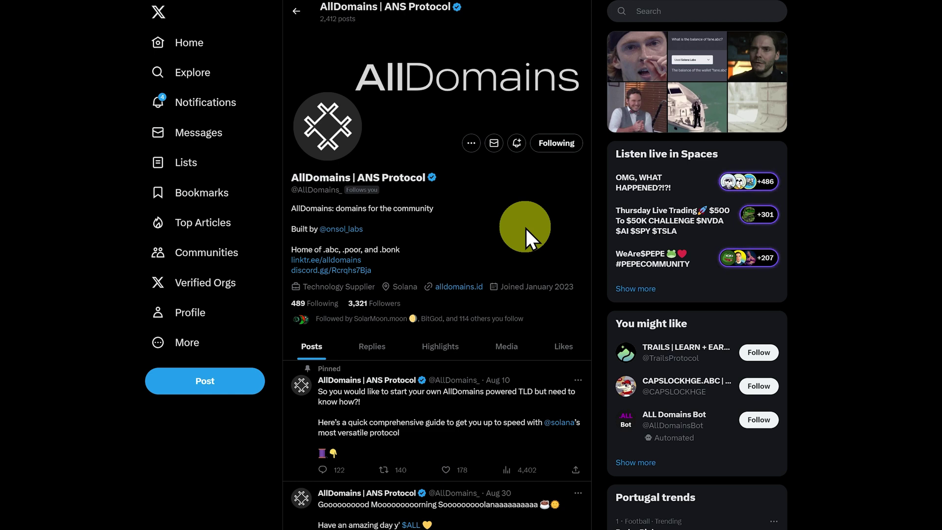
Follow the alldomains.id link on the X profile to reach the AllDomains homepage.
{"action": "left_click", "coordinate": [459, 287]}
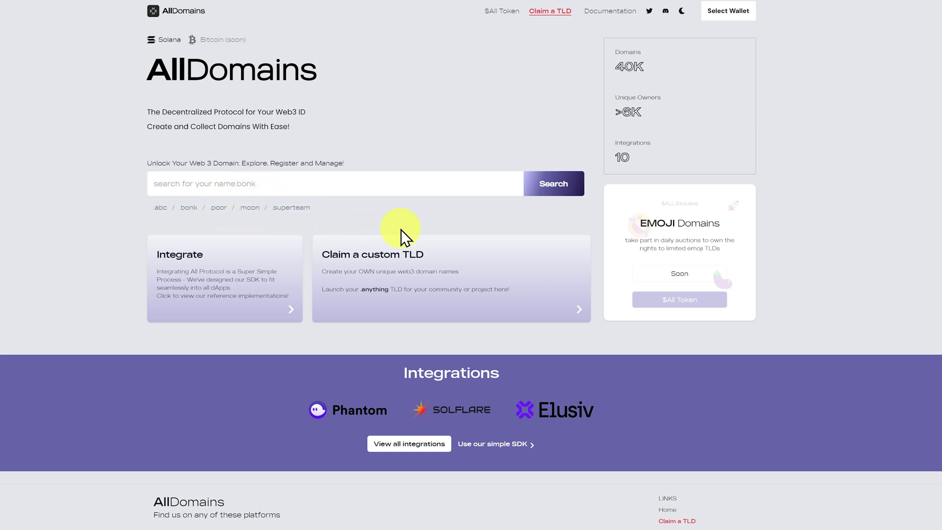
Search for sebmonty.moon and set its registration period back to 1 year.
{"action": "type", "text": "sebmonty.moon"}
{"action": "left_click", "coordinate": [554, 189]}
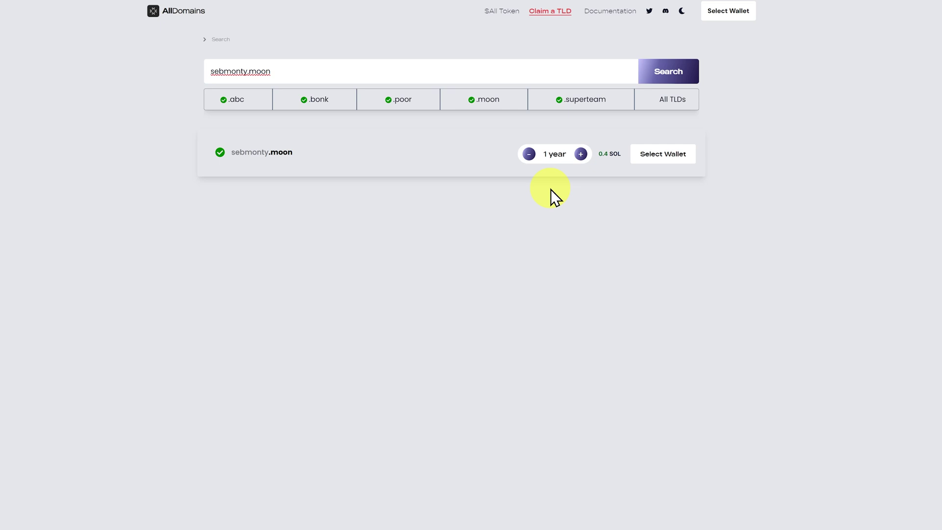
{"action": "left_click", "coordinate": [580, 154]}
{"action": "left_click", "coordinate": [582, 154]}
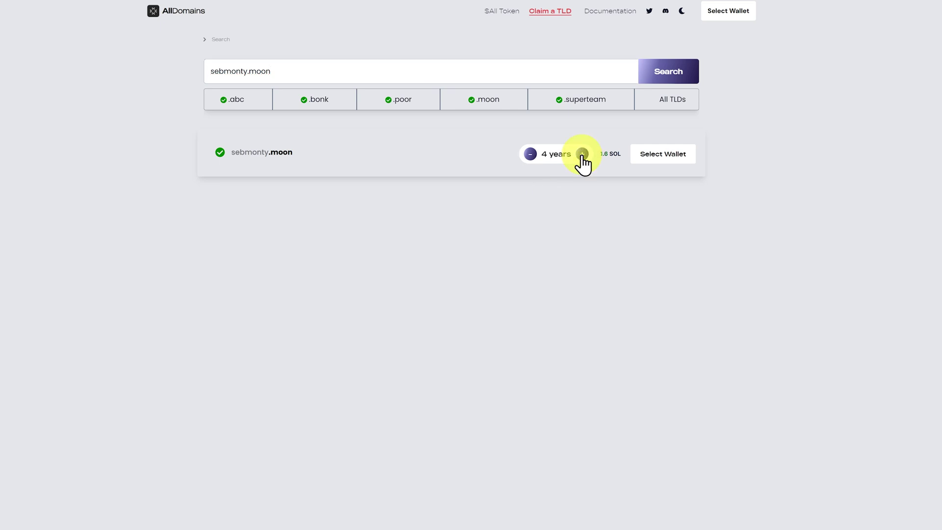
{"action": "left_click", "coordinate": [582, 154]}
{"action": "left_click", "coordinate": [582, 154]}
{"action": "left_click", "coordinate": [583, 154]}
{"action": "left_click", "coordinate": [583, 154]}
{"action": "left_click", "coordinate": [583, 154]}
{"action": "left_click", "coordinate": [583, 154]}
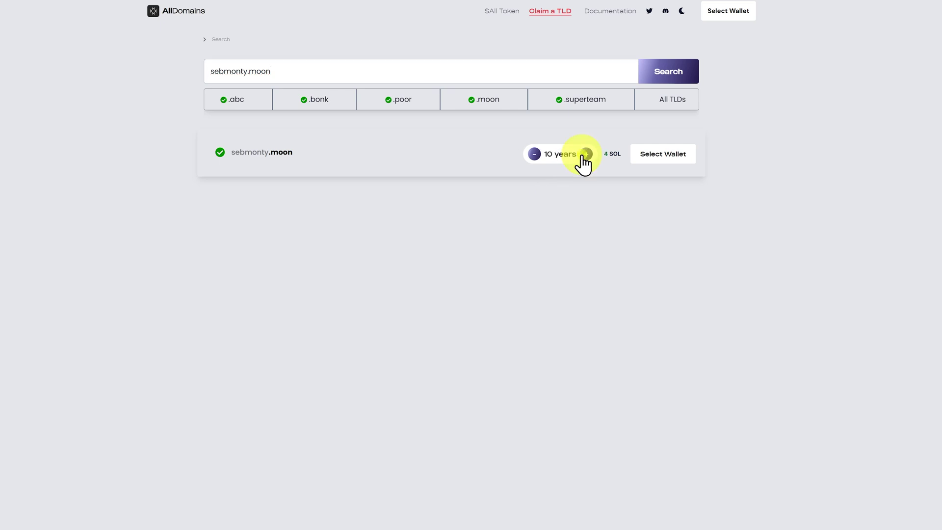
{"action": "left_click", "coordinate": [534, 155]}
{"action": "left_click", "coordinate": [531, 155]}
{"action": "left_click", "coordinate": [531, 155]}
{"action": "left_click", "coordinate": [530, 155]}
{"action": "left_click", "coordinate": [529, 155]}
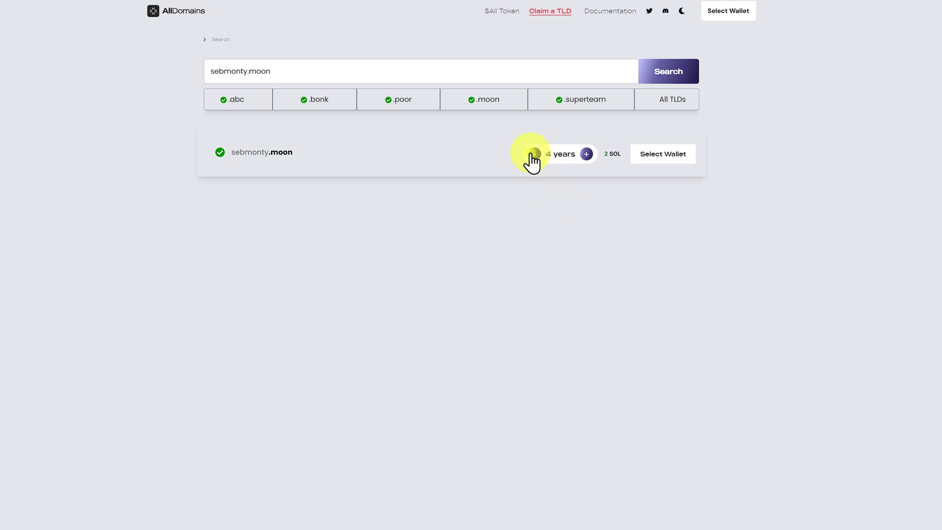
{"action": "left_click", "coordinate": [530, 154]}
{"action": "left_click", "coordinate": [530, 155]}
{"action": "left_click", "coordinate": [530, 155]}
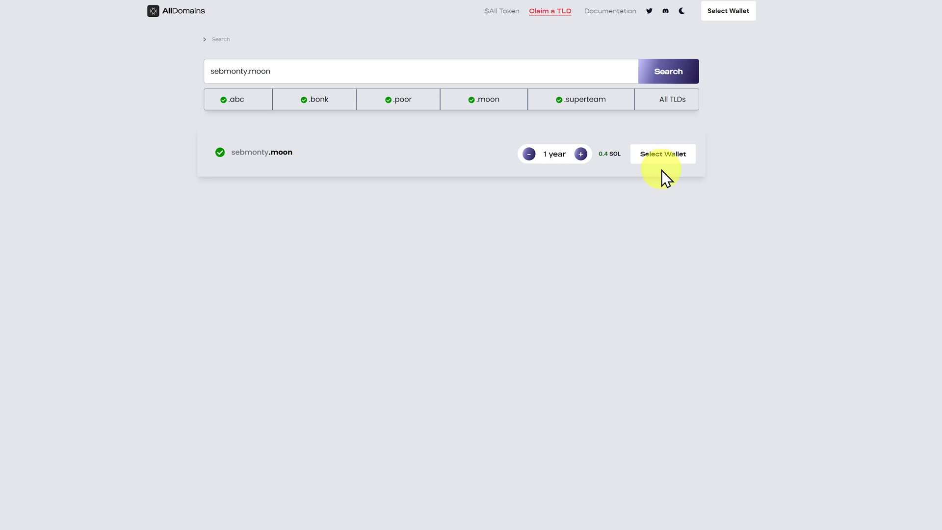
Connect Phantom to AllDomains and buy sebmonty.moon for one year at 0.4 SOL.
{"action": "left_click", "coordinate": [663, 158]}
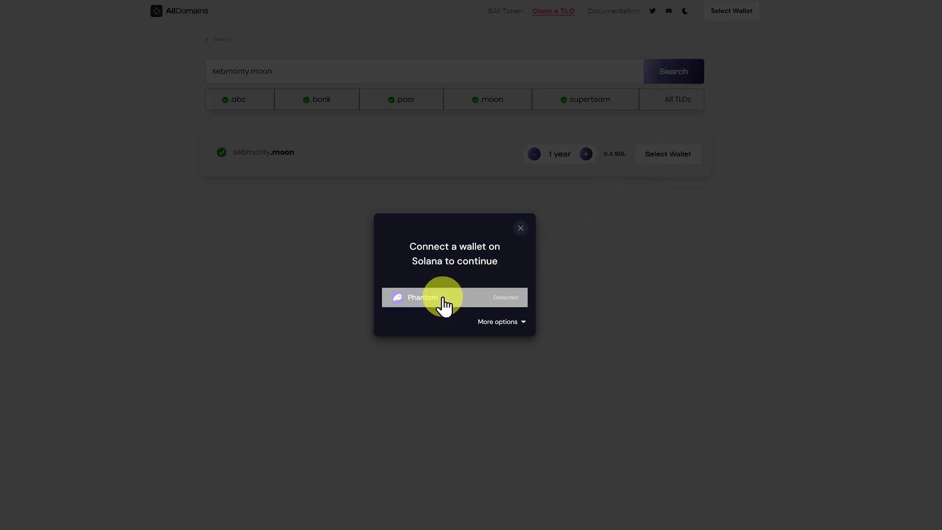
{"action": "left_click", "coordinate": [443, 299]}
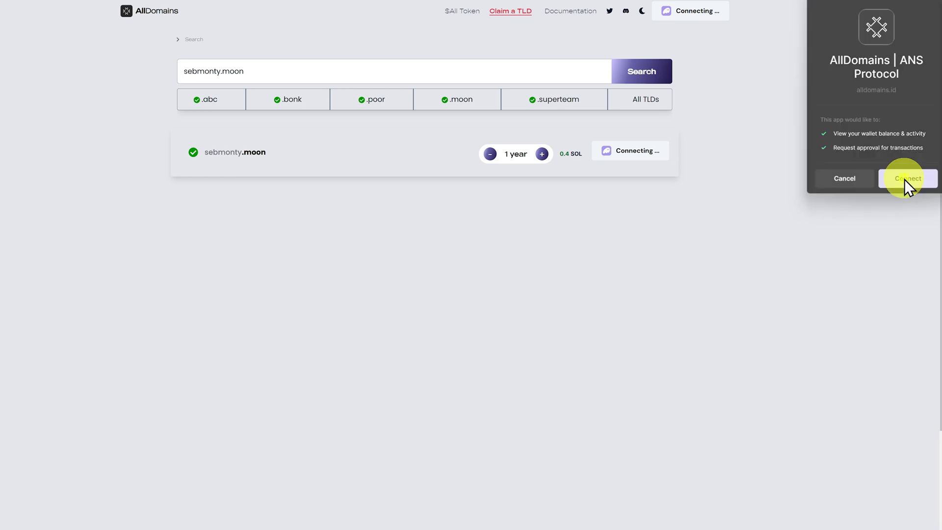
{"action": "left_click", "coordinate": [902, 181]}
{"action": "left_click", "coordinate": [655, 155]}
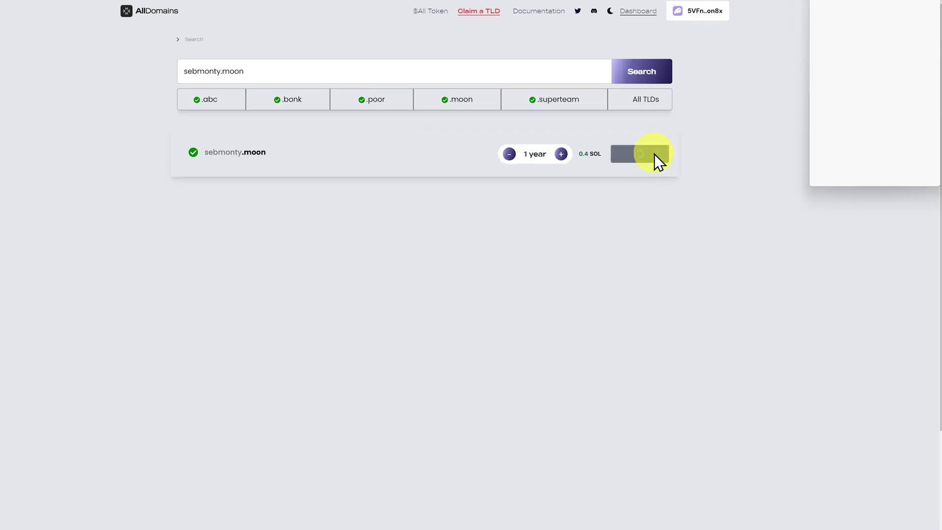
{"action": "left_click", "coordinate": [912, 180]}
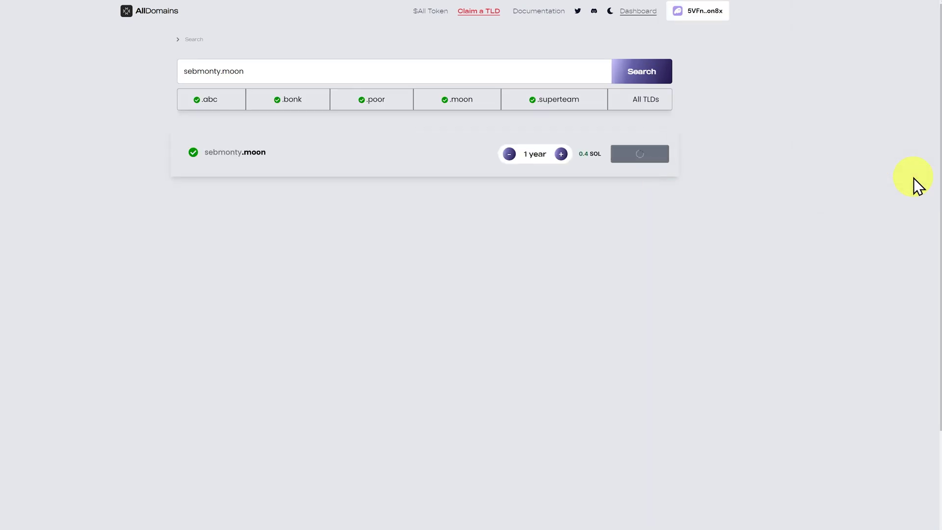
{"action": "left_click", "coordinate": [665, 12]}
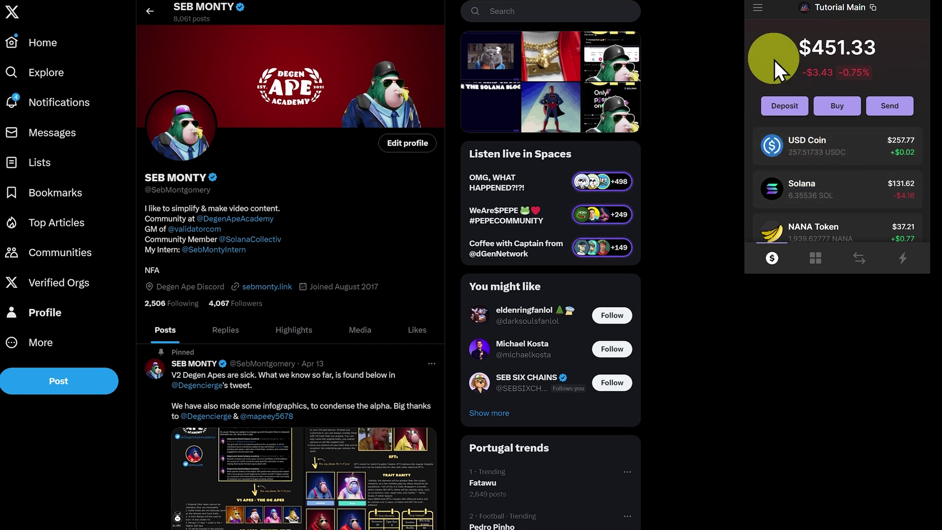
{"action": "left_click", "coordinate": [760, 18]}
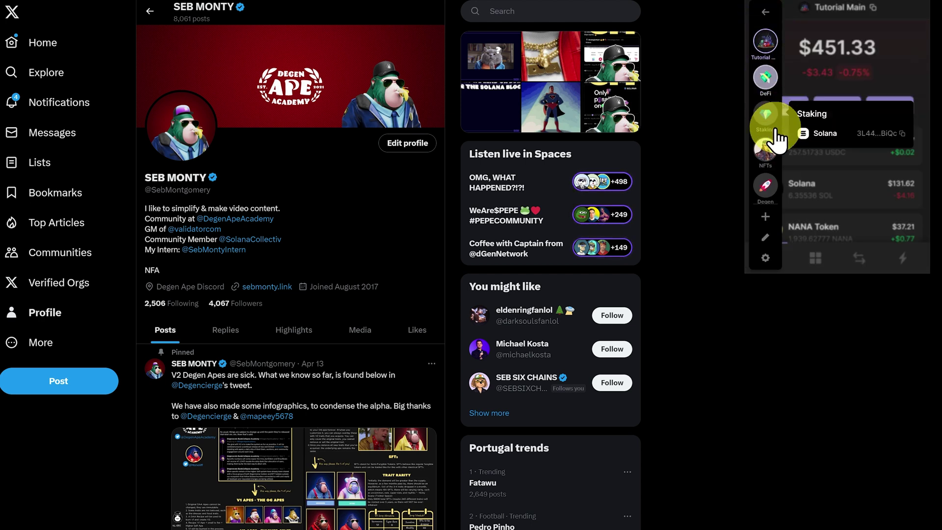
{"action": "left_click", "coordinate": [771, 157]}
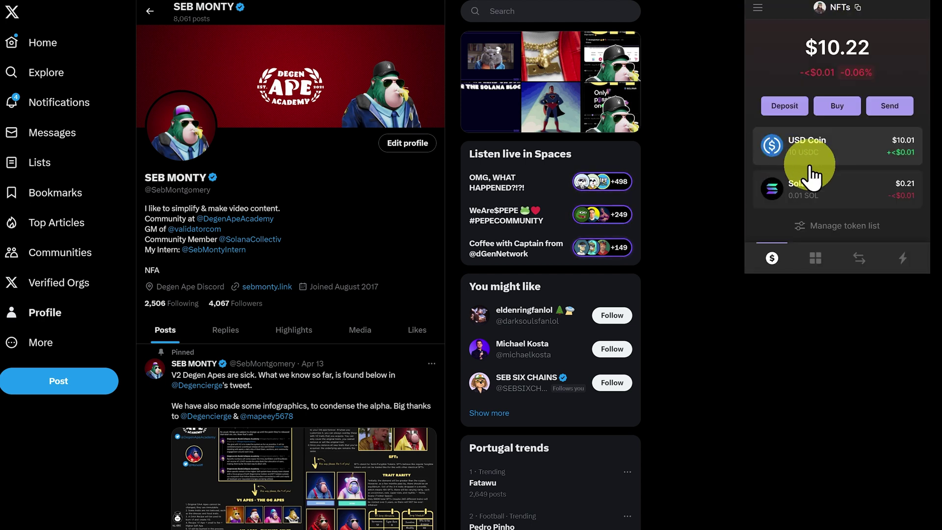
{"action": "left_click", "coordinate": [841, 157]}
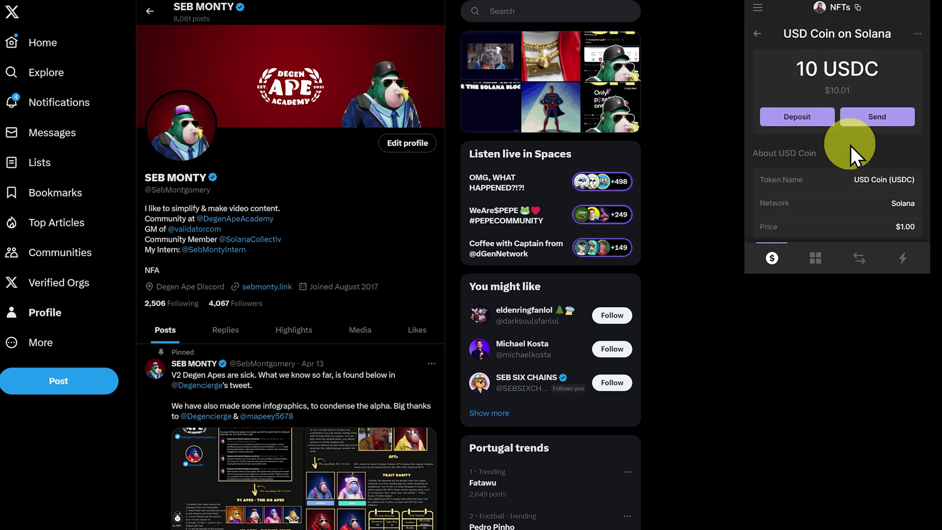
{"action": "left_click", "coordinate": [872, 117]}
{"action": "type", "text": "sebmonty."}
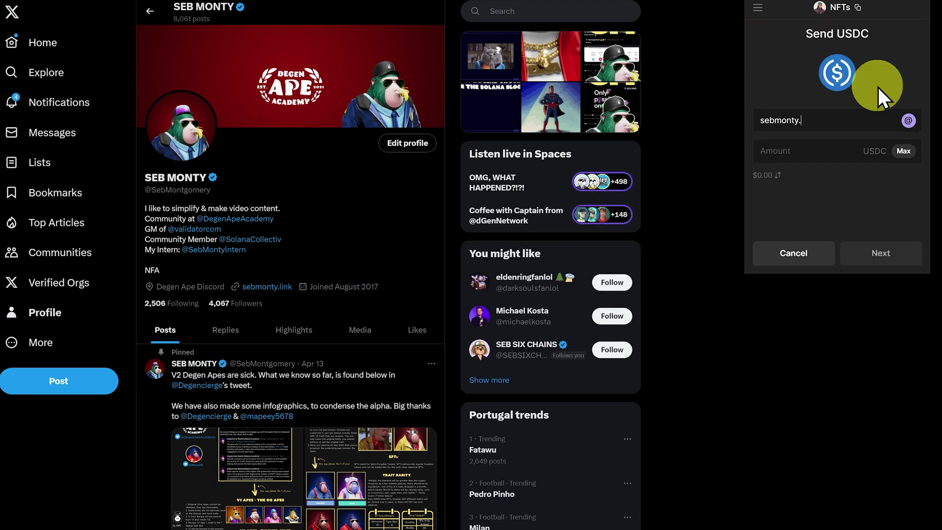
{"action": "type", "text": "moon"}
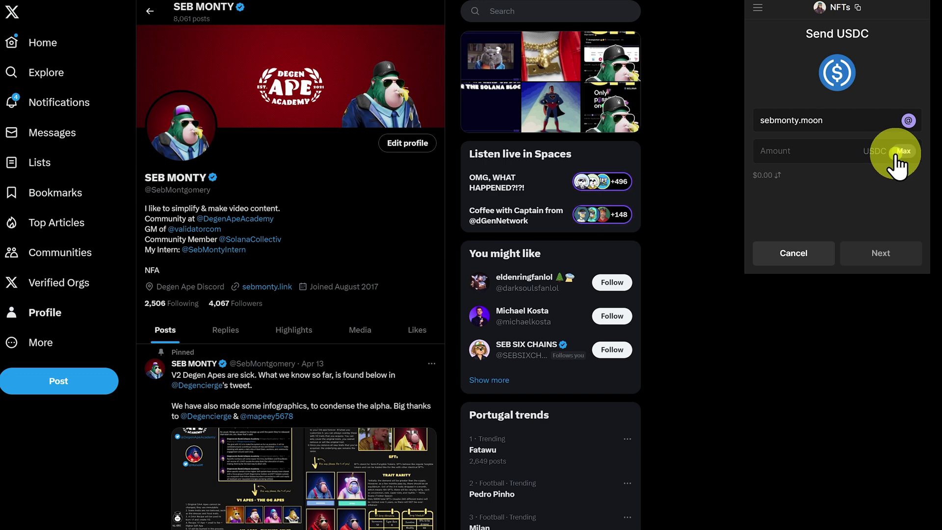
{"action": "left_click", "coordinate": [897, 156]}
{"action": "left_click", "coordinate": [898, 256]}
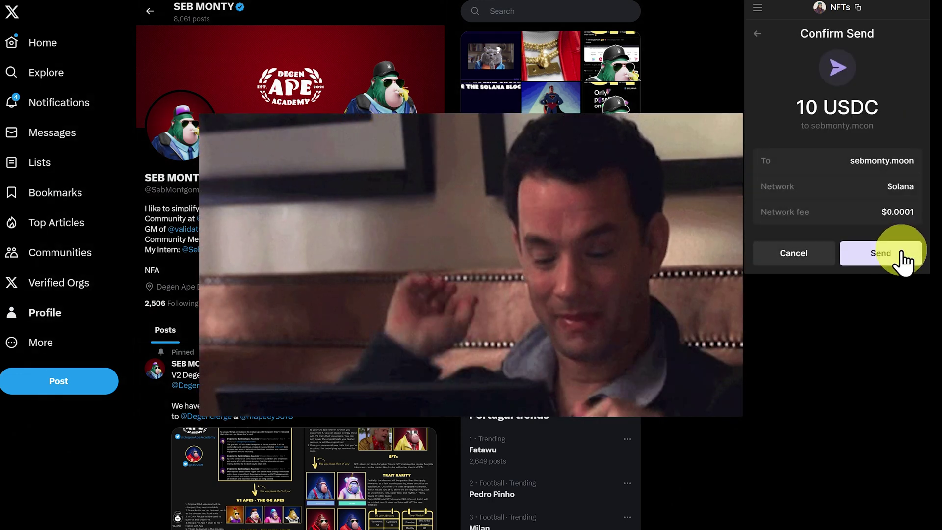
{"action": "left_click", "coordinate": [902, 259]}
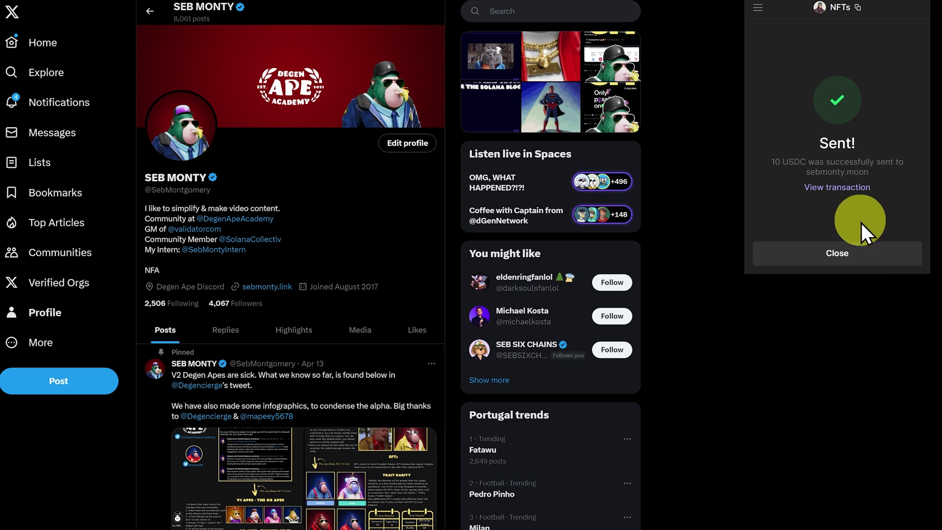
Open the USDC transfer on Solscan and compare Recent Activity for the NFTs and Tutorial Main accounts.
{"action": "left_click", "coordinate": [851, 194]}
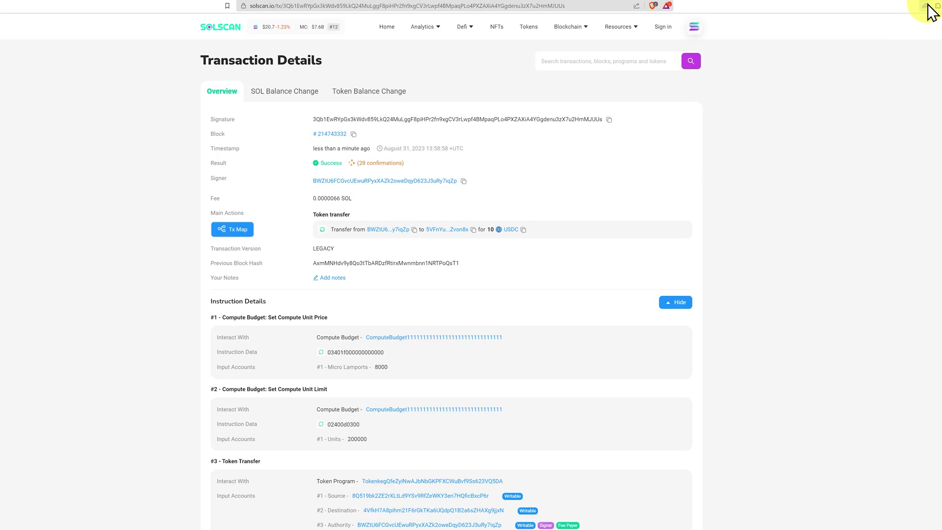
{"action": "left_click", "coordinate": [927, 6]}
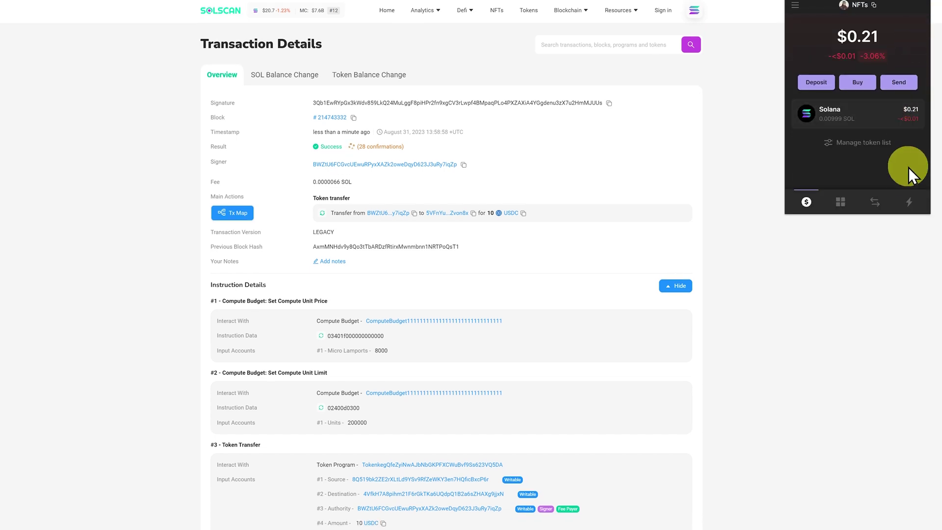
{"action": "left_click", "coordinate": [909, 201]}
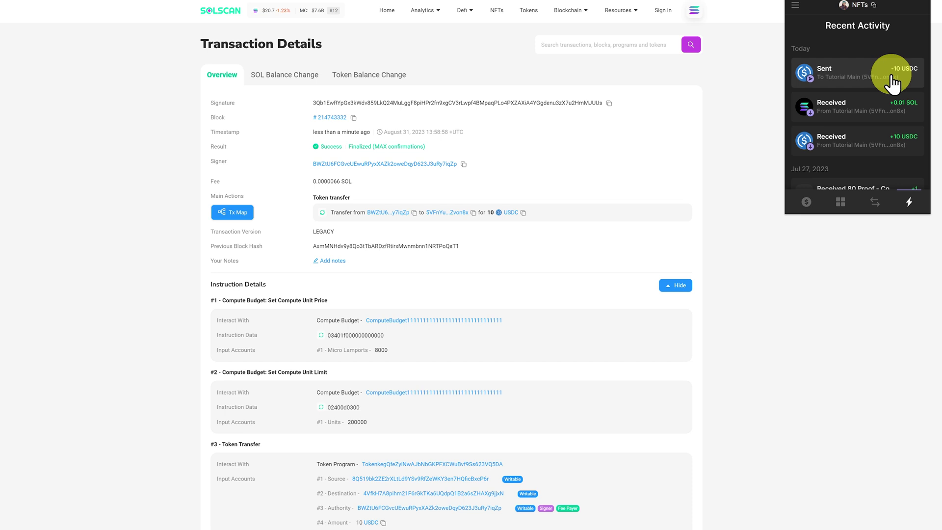
{"action": "left_click", "coordinate": [791, 10]}
{"action": "left_click", "coordinate": [799, 31]}
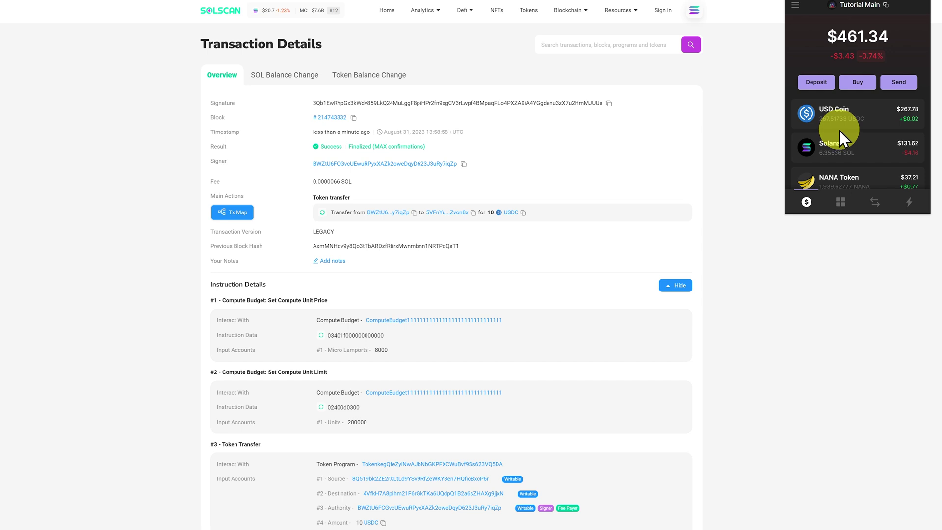
{"action": "left_click", "coordinate": [909, 203]}
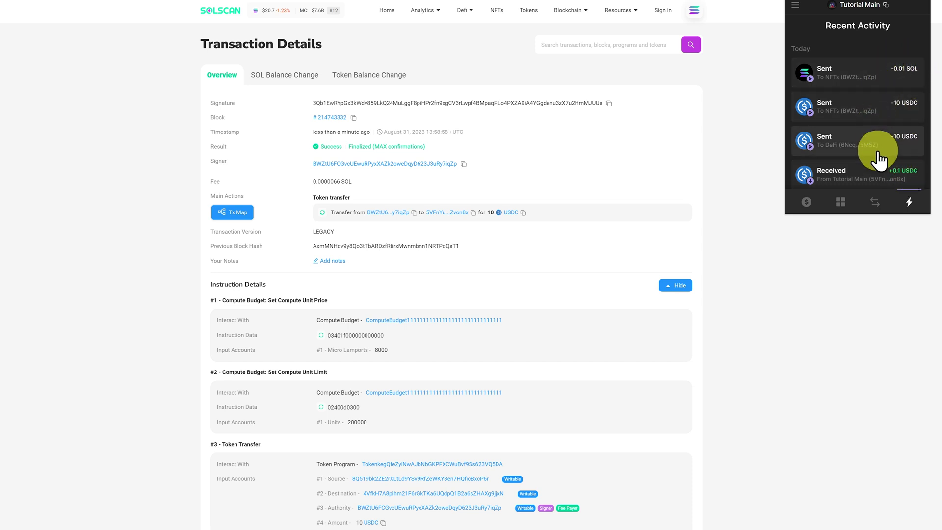
{"action": "left_click", "coordinate": [762, 130]}
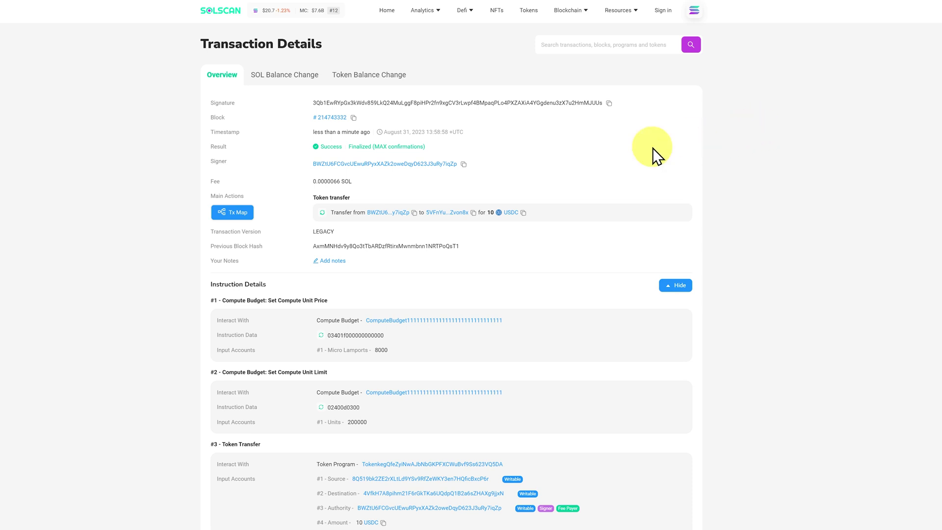